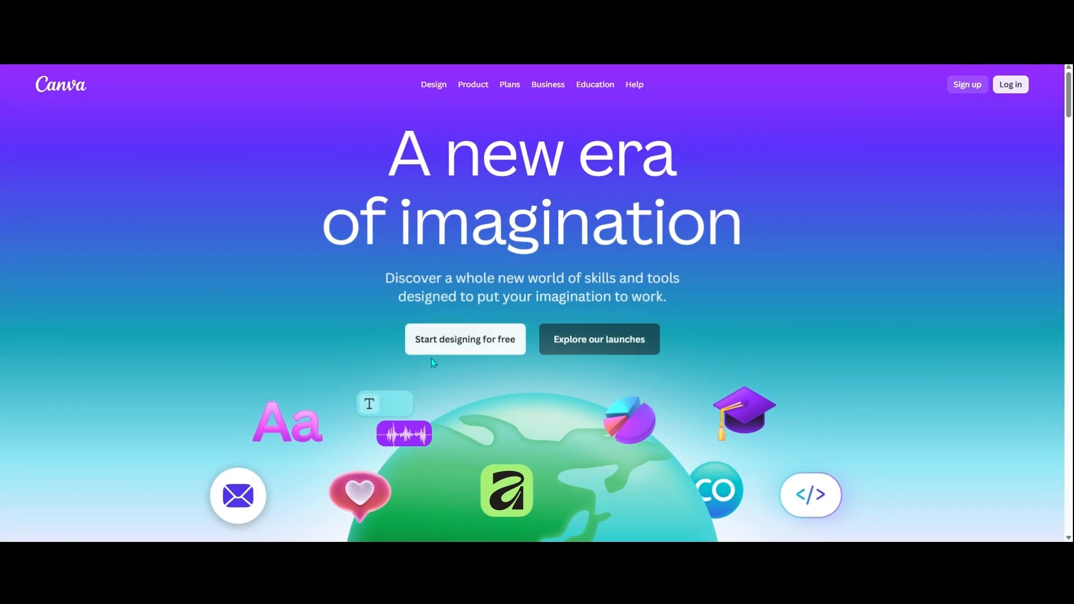
Start designing for free, choose to continue with email, and submit the account's email address.
{"action": "left_click", "coordinate": [462, 346]}
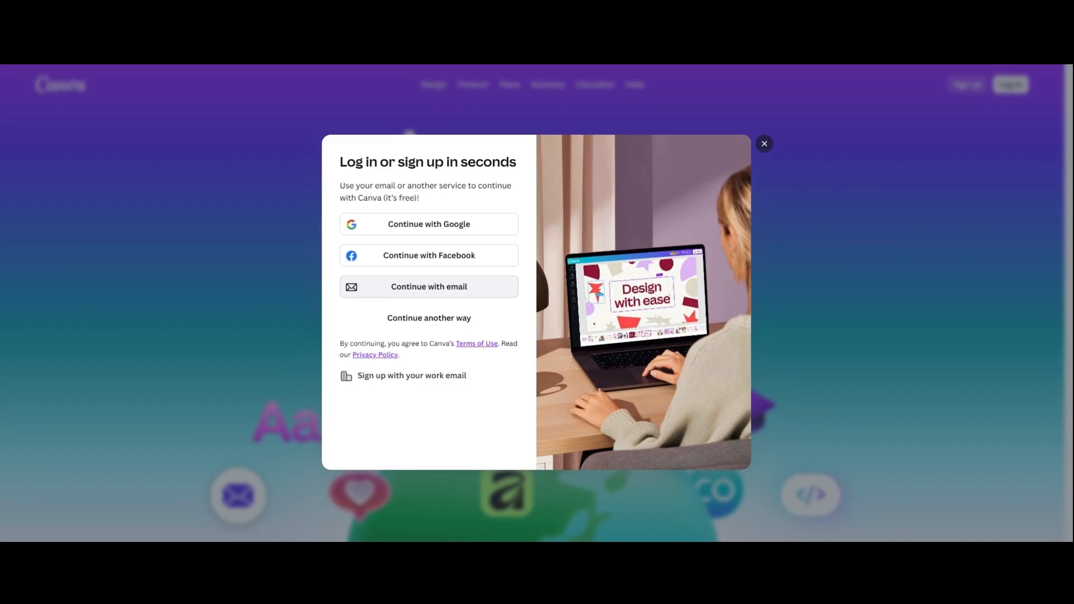
{"action": "left_click", "coordinate": [491, 293]}
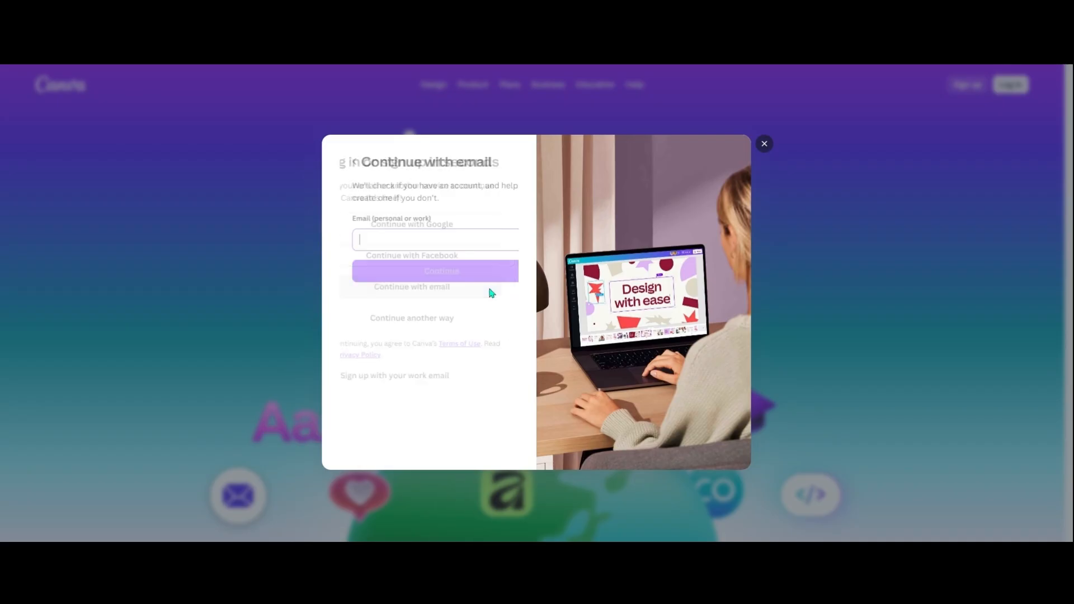
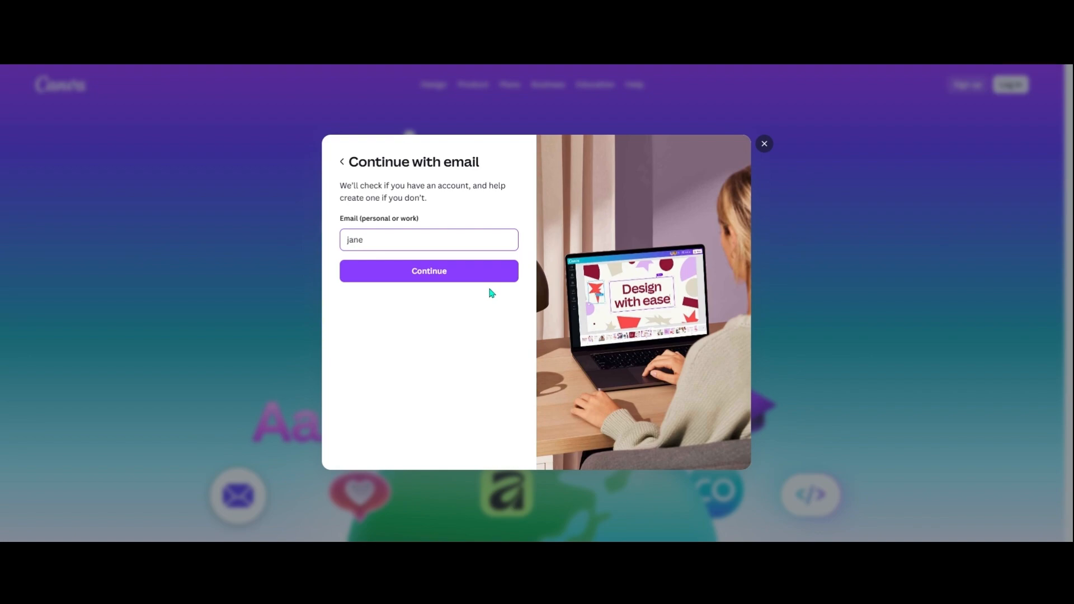
{"action": "left_click", "coordinate": [472, 278]}
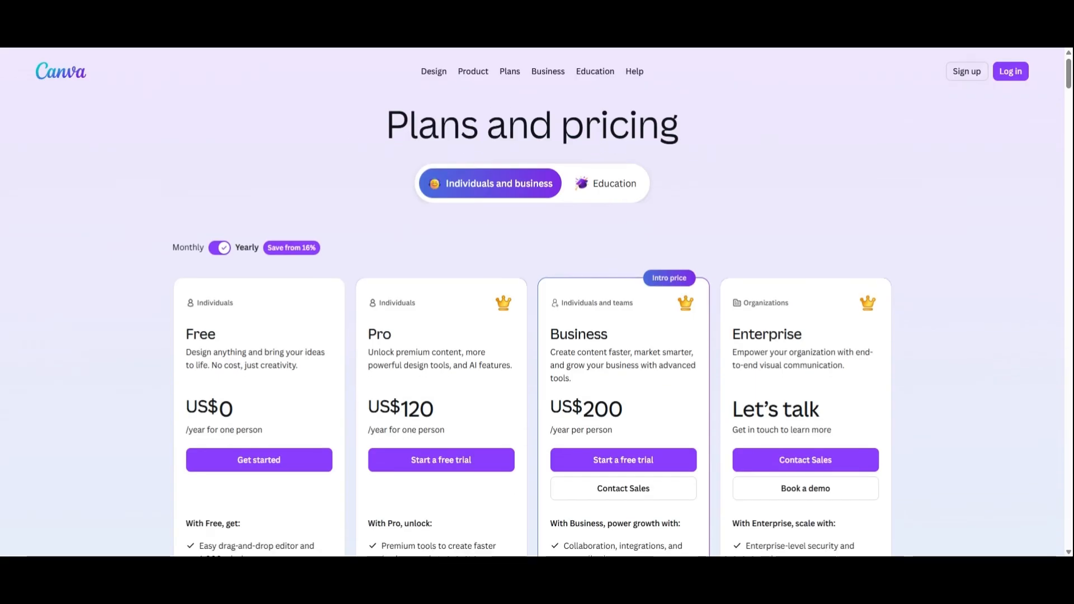
Review the prices and included features of the Free, Pro, Business and Enterprise plans.
{"action": "scroll", "coordinate": [537, 302], "scroll_direction": "down", "scroll_amount": 3}
{"action": "scroll", "coordinate": [537, 302], "scroll_direction": "down", "scroll_amount": 3}
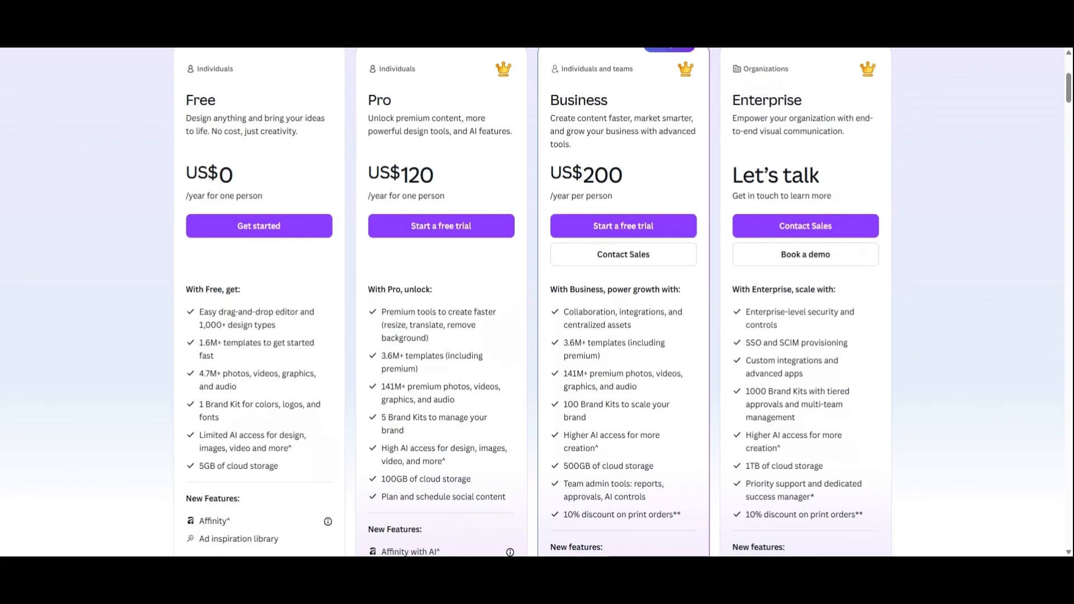
{"action": "scroll", "coordinate": [537, 302], "scroll_direction": "down", "scroll_amount": 3}
{"action": "scroll", "coordinate": [537, 302], "scroll_direction": "down", "scroll_amount": 5}
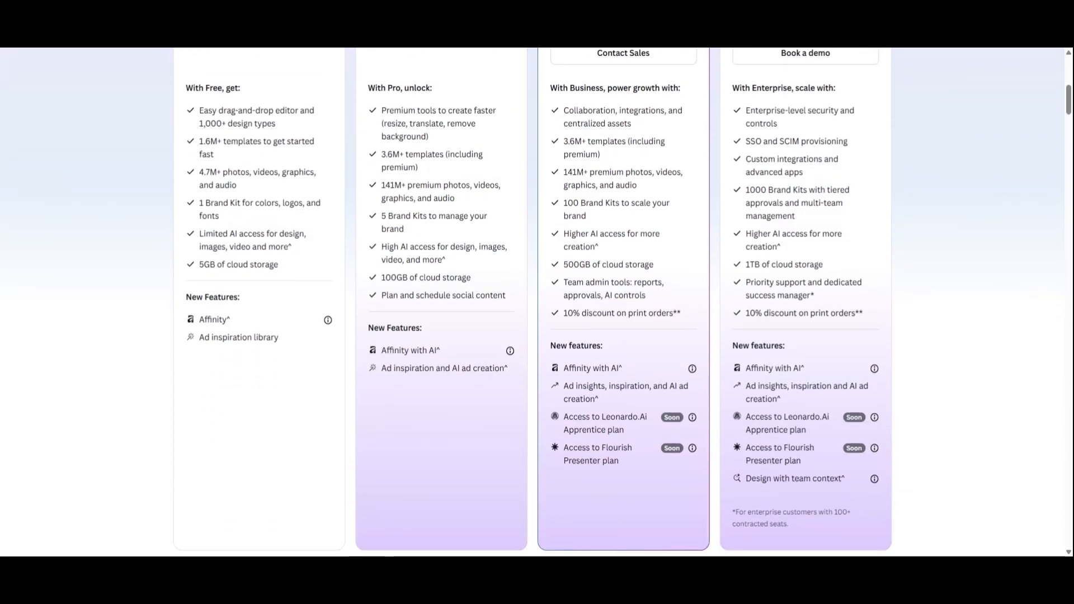
{"action": "scroll", "coordinate": [537, 302], "scroll_direction": "down", "scroll_amount": 7}
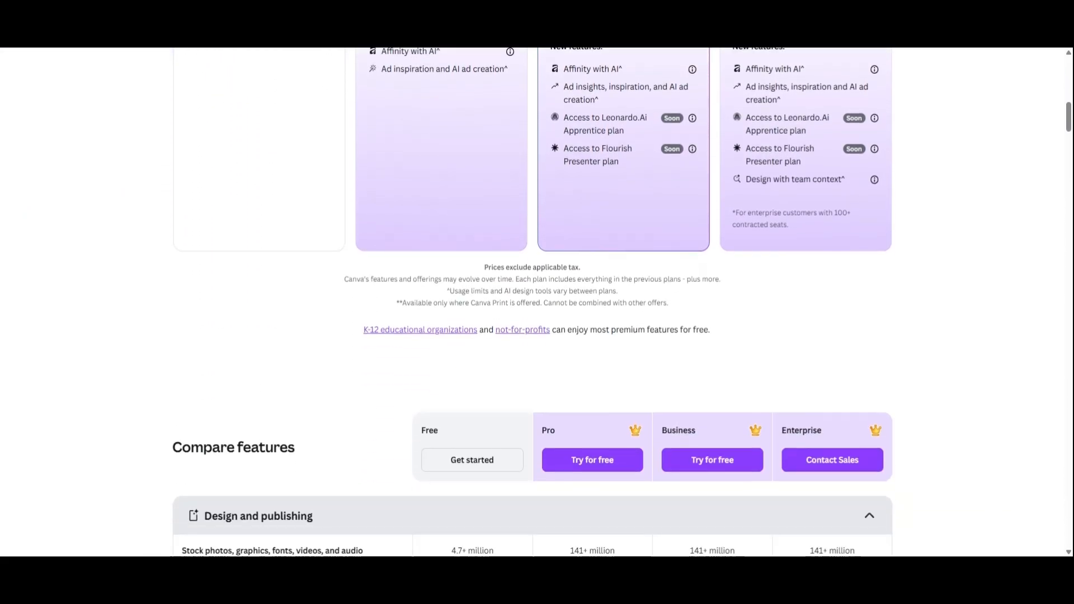
Examine the plan comparison table for design and publishing, premium AI tools and AI design tools.
{"action": "scroll", "coordinate": [536, 302], "scroll_direction": "down", "scroll_amount": 1}
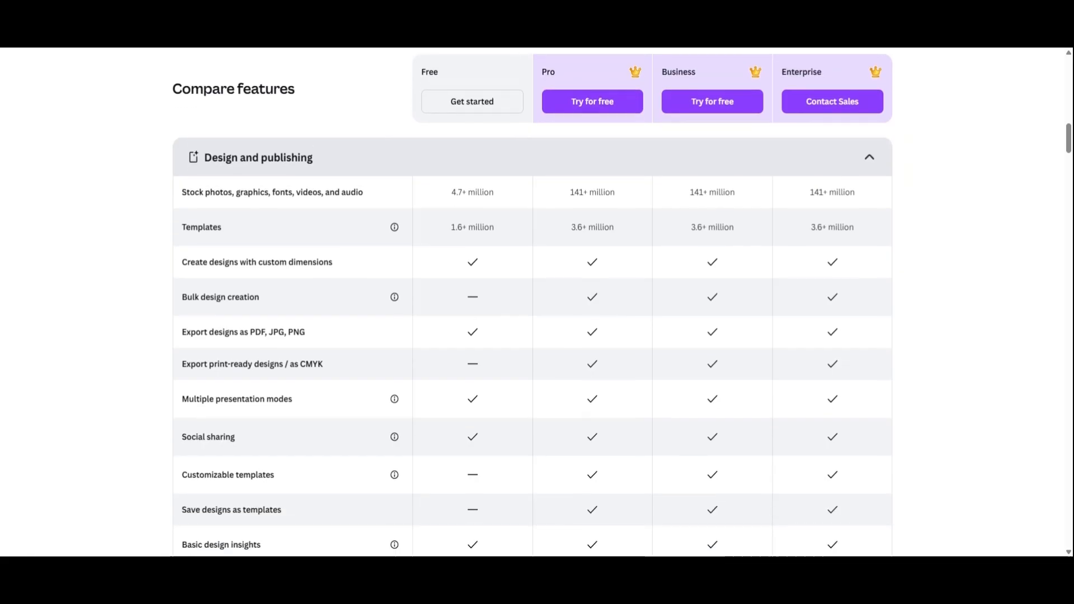
{"action": "scroll", "coordinate": [537, 302], "scroll_direction": "down", "scroll_amount": 2}
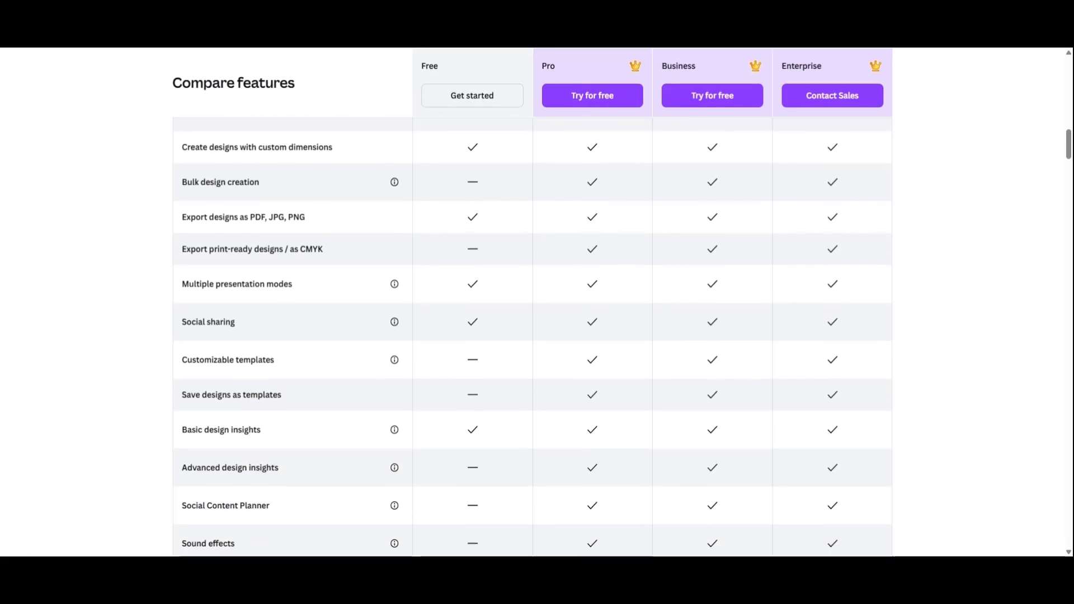
{"action": "scroll", "coordinate": [537, 302], "scroll_direction": "down", "scroll_amount": 3}
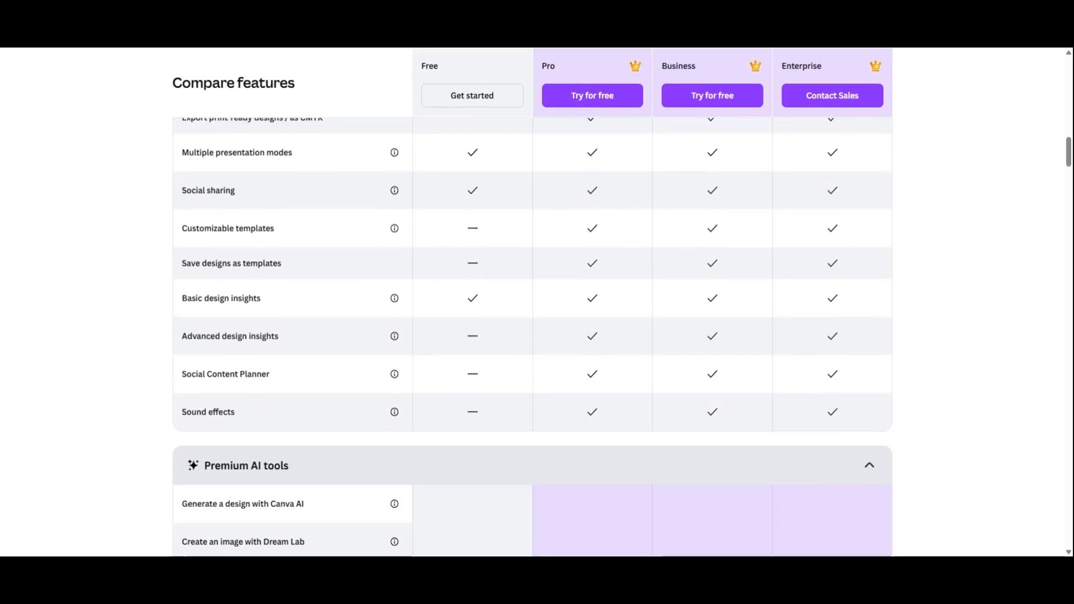
{"action": "scroll", "coordinate": [537, 302], "scroll_direction": "down", "scroll_amount": 3}
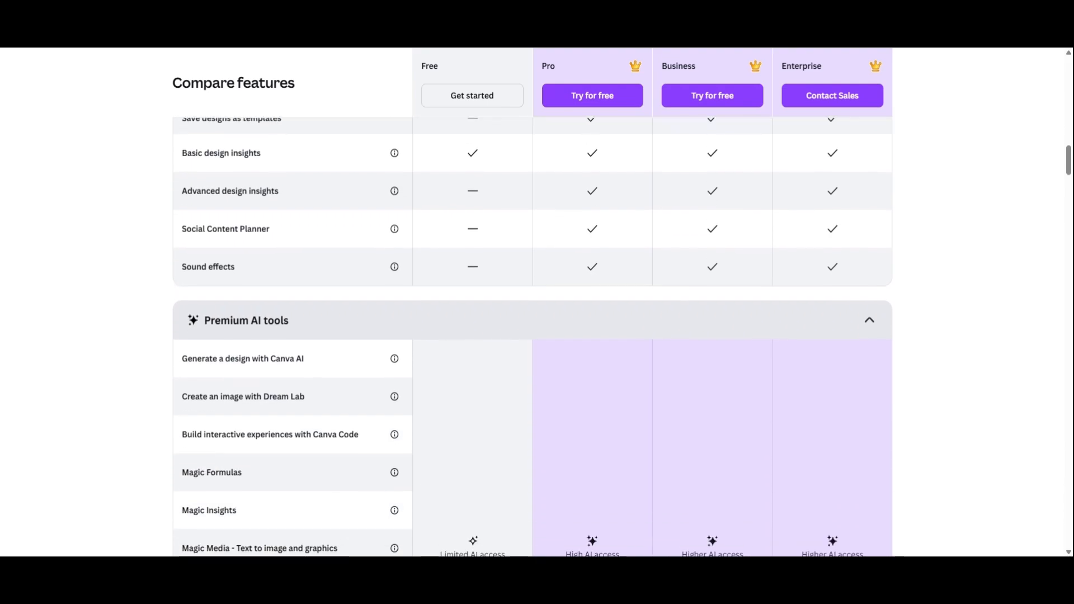
{"action": "scroll", "coordinate": [537, 302], "scroll_direction": "down", "scroll_amount": 3}
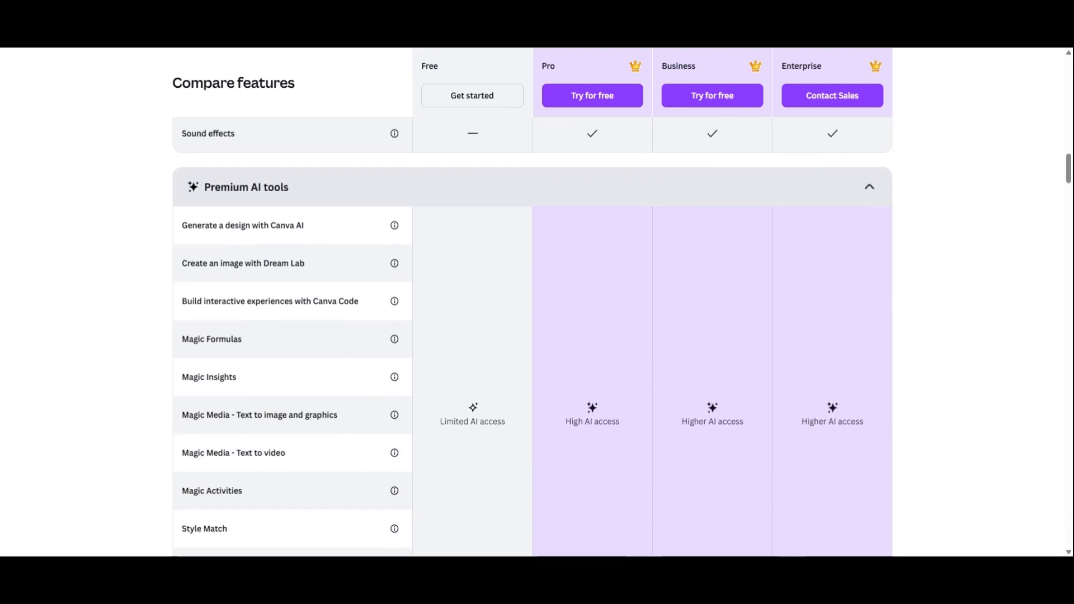
{"action": "scroll", "coordinate": [537, 302], "scroll_direction": "down", "scroll_amount": 3}
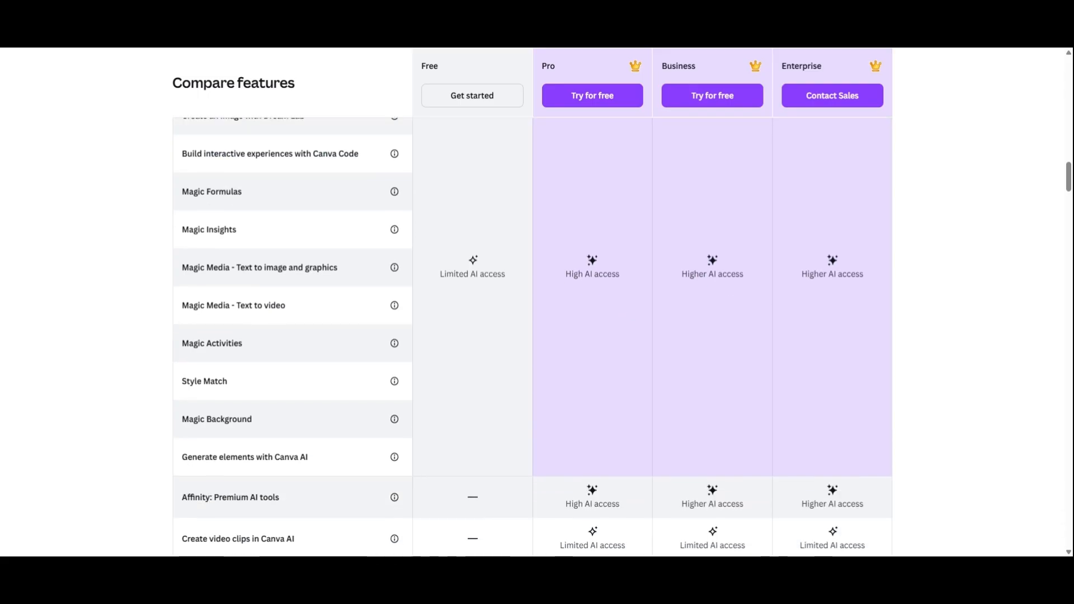
{"action": "scroll", "coordinate": [537, 302], "scroll_direction": "down", "scroll_amount": 4}
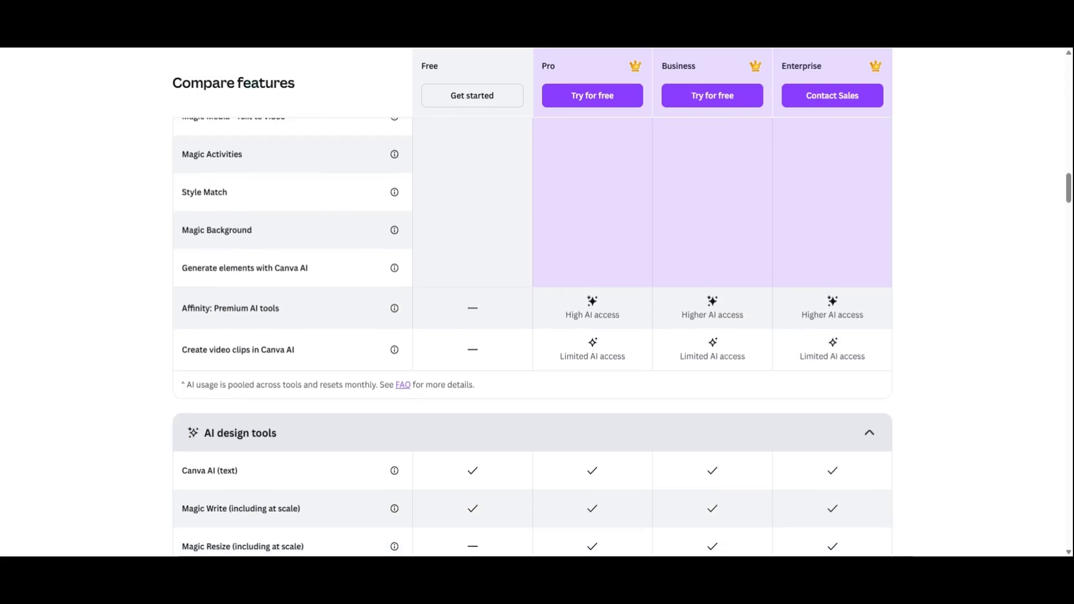
{"action": "scroll", "coordinate": [537, 302], "scroll_direction": "down", "scroll_amount": 1}
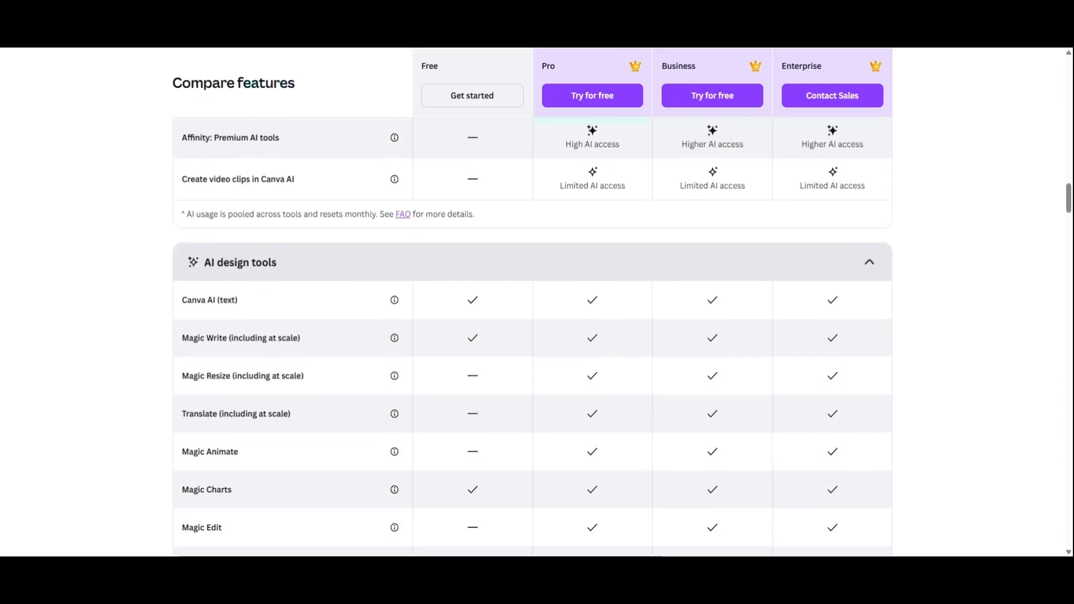
{"action": "scroll", "coordinate": [537, 302], "scroll_direction": "down", "scroll_amount": 2}
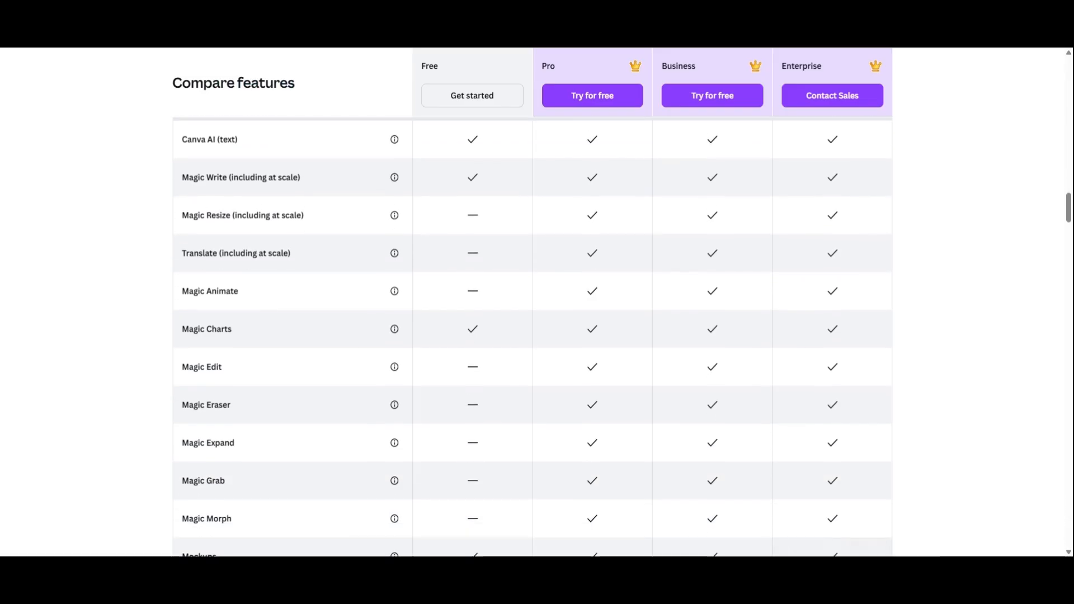
{"action": "scroll", "coordinate": [536, 302], "scroll_direction": "down", "scroll_amount": 3}
{"action": "scroll", "coordinate": [537, 302], "scroll_direction": "down", "scroll_amount": 3}
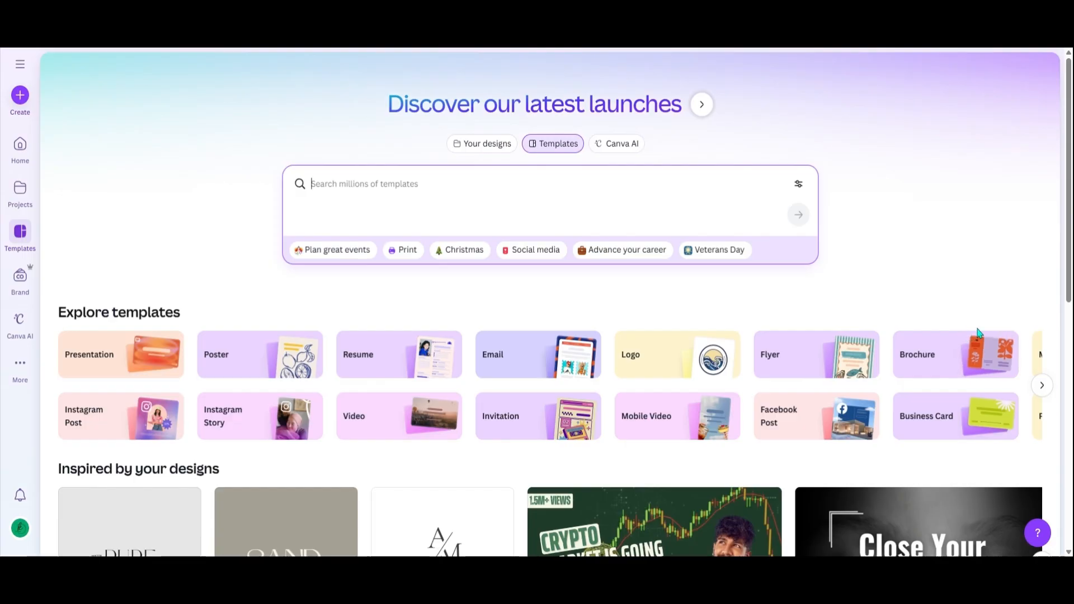
Browse the template gallery, from the suggested and trending designs through the further template recommendations.
{"action": "scroll", "coordinate": [978, 333], "scroll_direction": "down", "scroll_amount": 8}
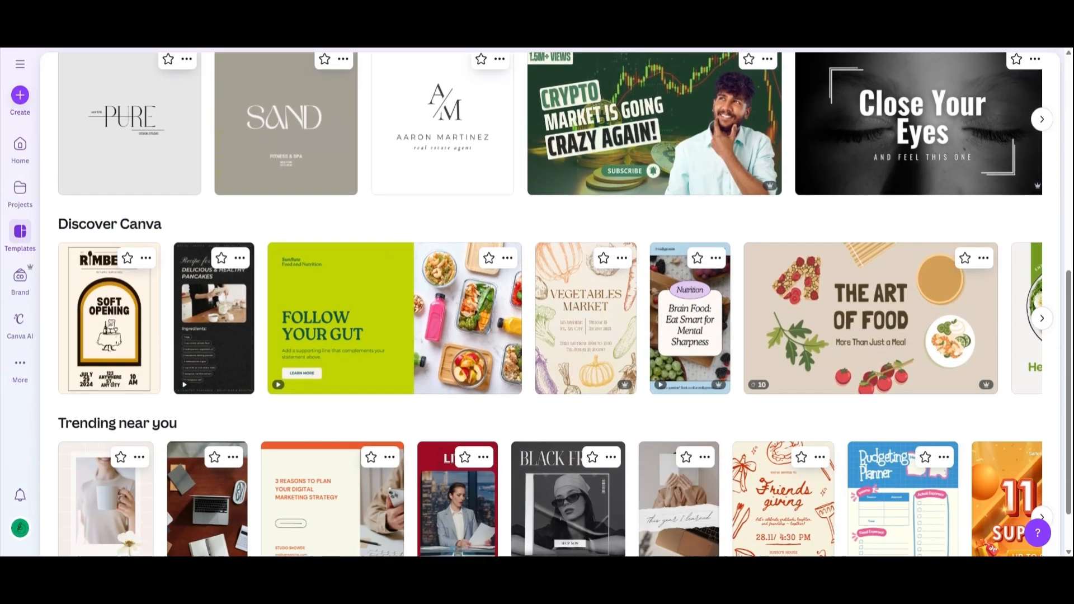
{"action": "scroll", "coordinate": [537, 304], "scroll_direction": "down", "scroll_amount": 8}
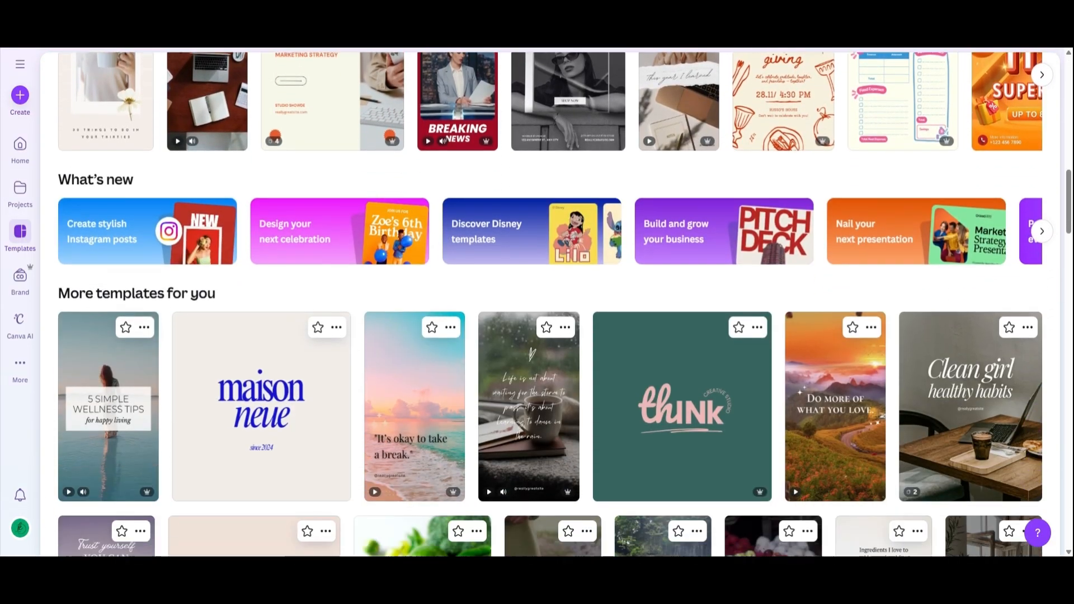
{"action": "scroll", "coordinate": [537, 305], "scroll_direction": "down", "scroll_amount": 10}
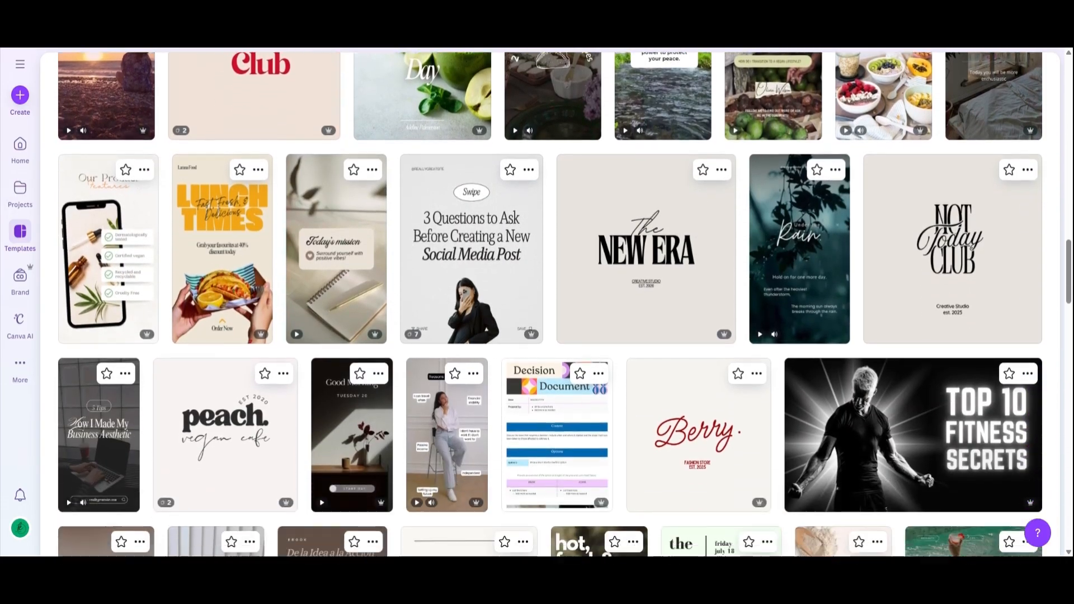
{"action": "scroll", "coordinate": [537, 304], "scroll_direction": "down", "scroll_amount": 9}
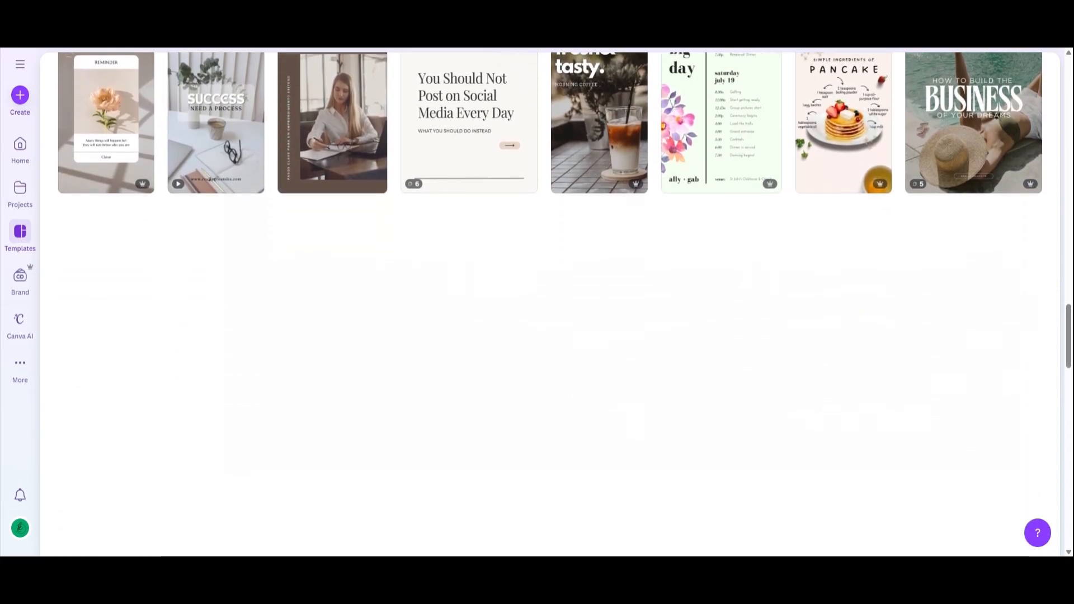
{"action": "scroll", "coordinate": [537, 304], "scroll_direction": "down", "scroll_amount": 2}
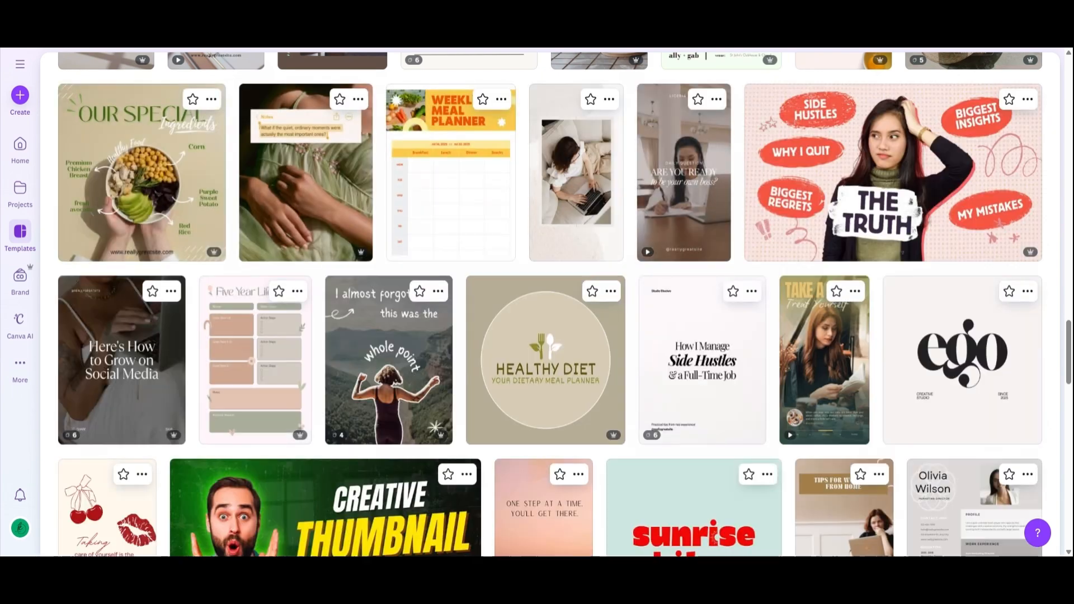
{"action": "scroll", "coordinate": [537, 304], "scroll_direction": "down", "scroll_amount": 7}
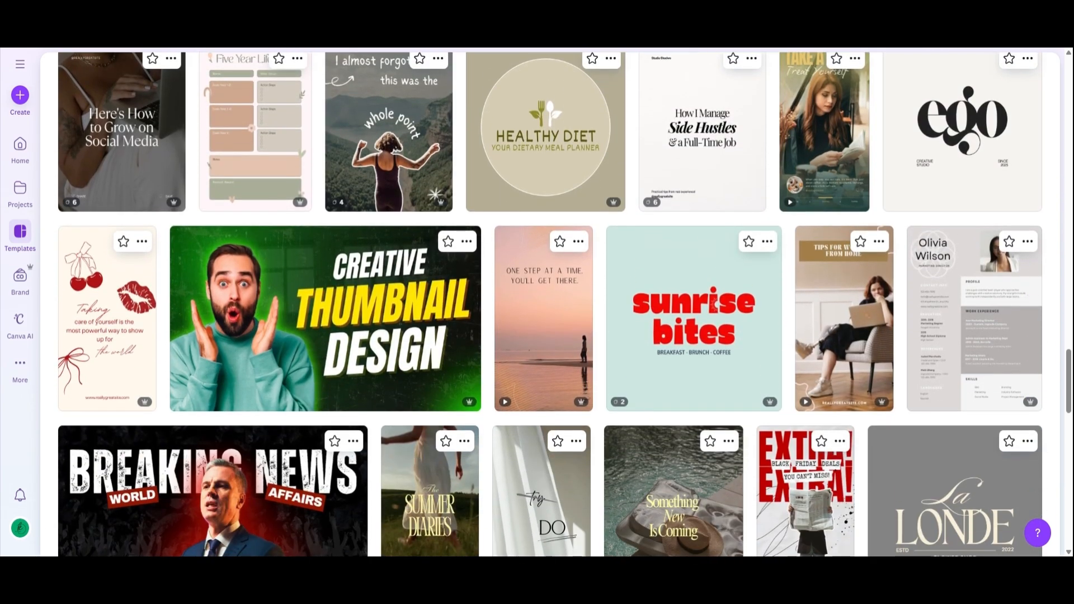
{"action": "scroll", "coordinate": [537, 305], "scroll_direction": "down", "scroll_amount": 4}
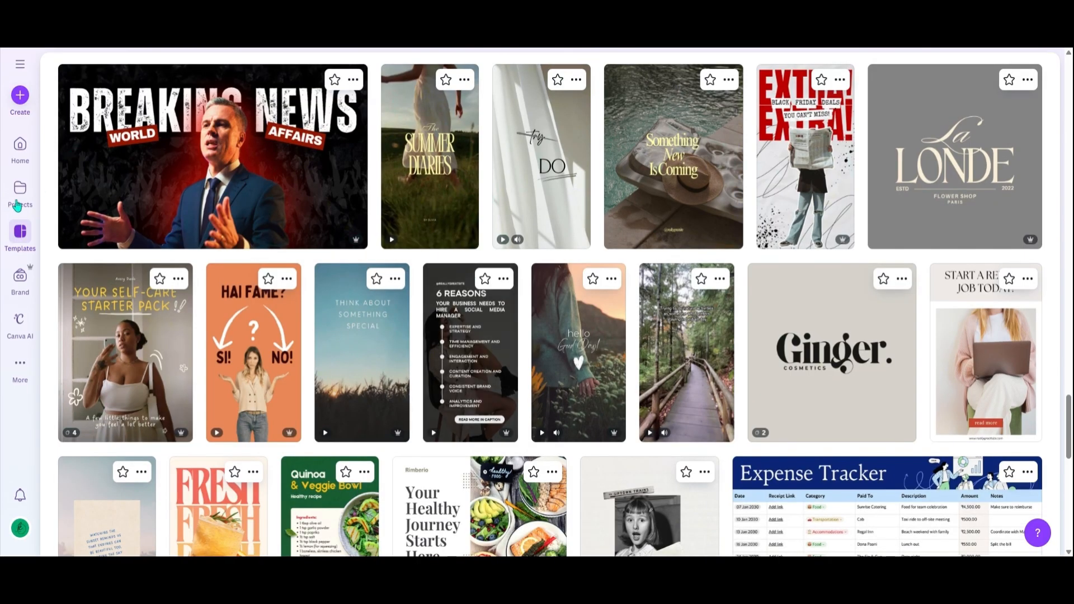
Open the projects overview and look through its folders and saved designs.
{"action": "left_click", "coordinate": [20, 206]}
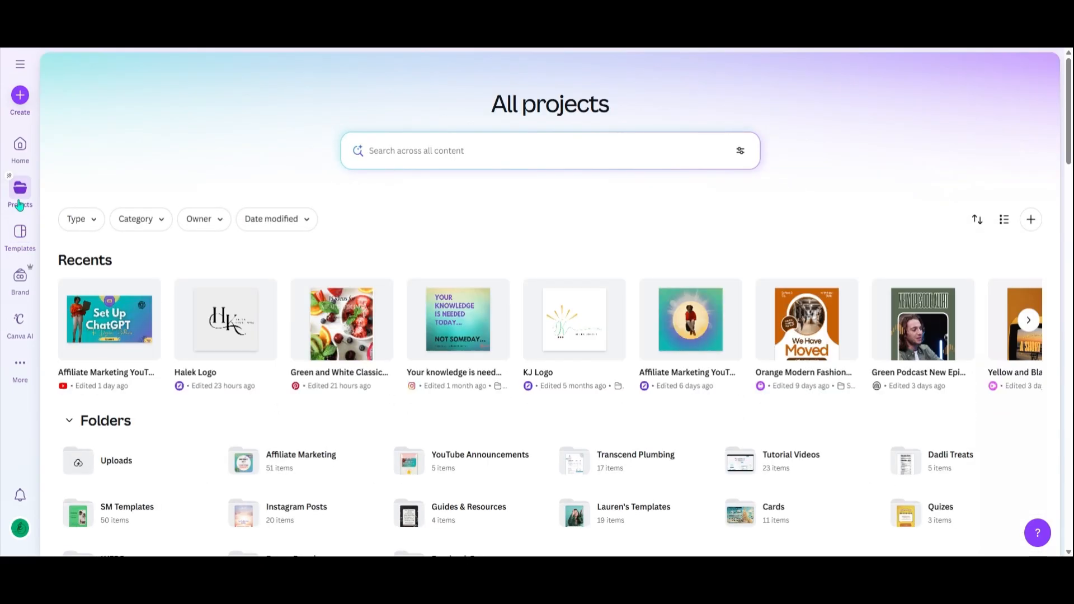
{"action": "scroll", "coordinate": [550, 304], "scroll_direction": "down", "scroll_amount": 5}
{"action": "scroll", "coordinate": [551, 304], "scroll_direction": "down", "scroll_amount": 2}
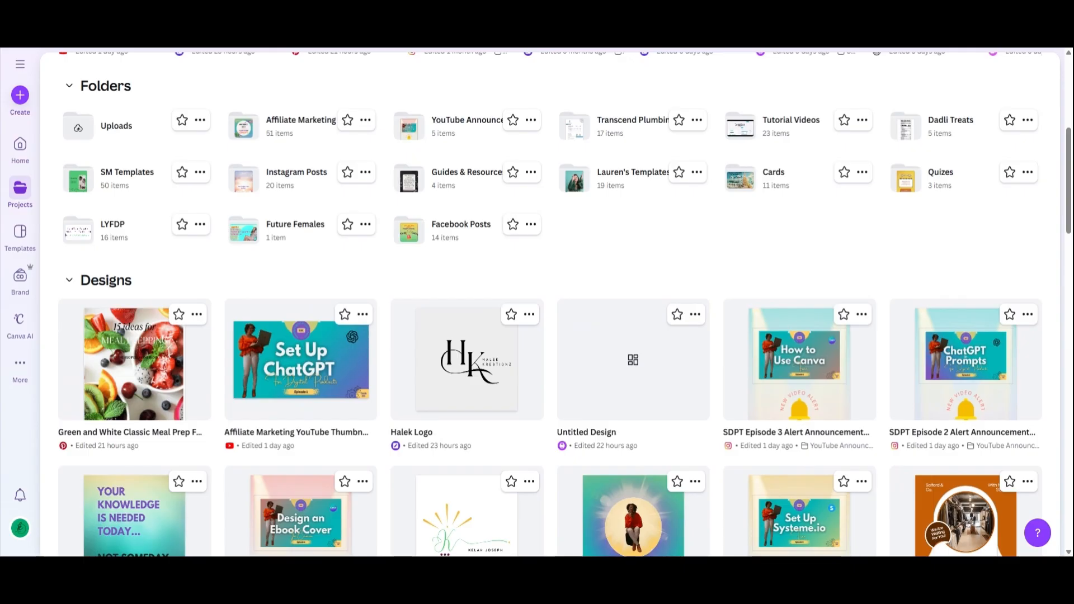
{"action": "left_click", "coordinate": [20, 204]}
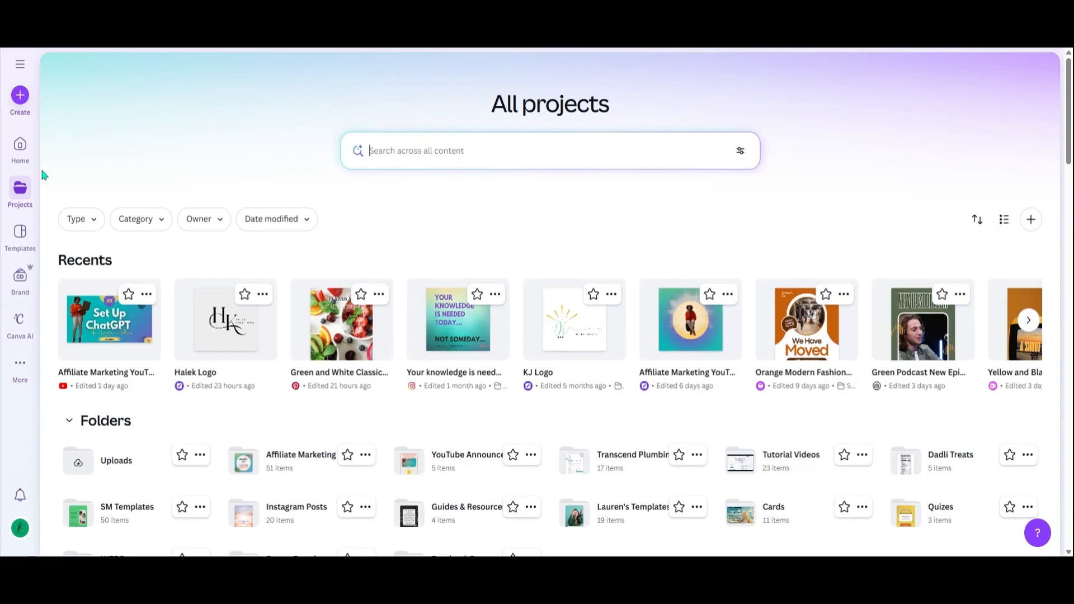
Search the template library for "meal prep ebook cover".
{"action": "left_click", "coordinate": [21, 233]}
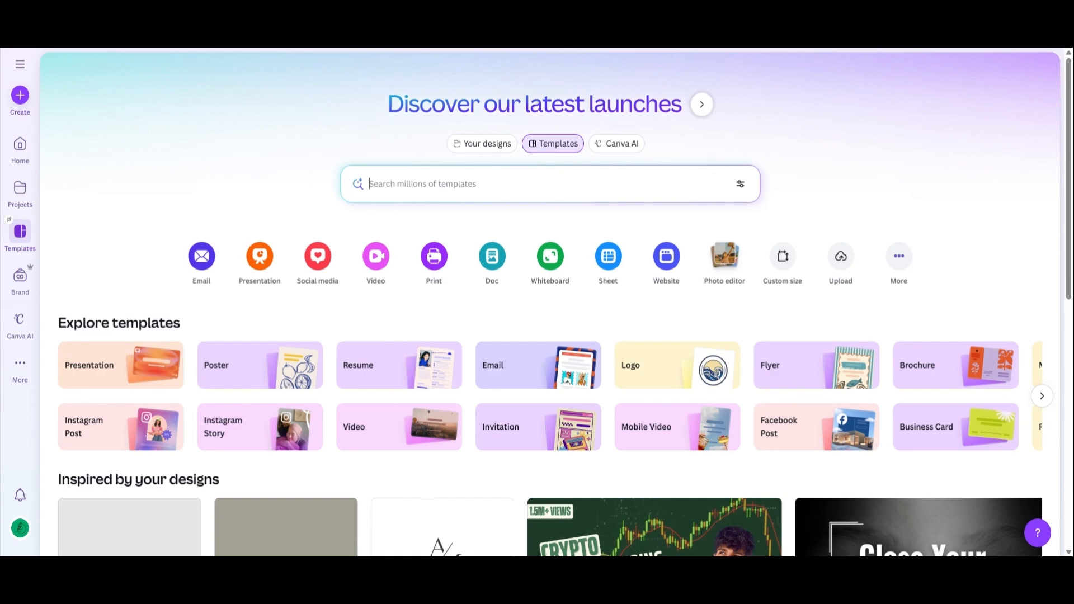
{"action": "left_click", "coordinate": [551, 184]}
{"action": "type", "text": "mea"}
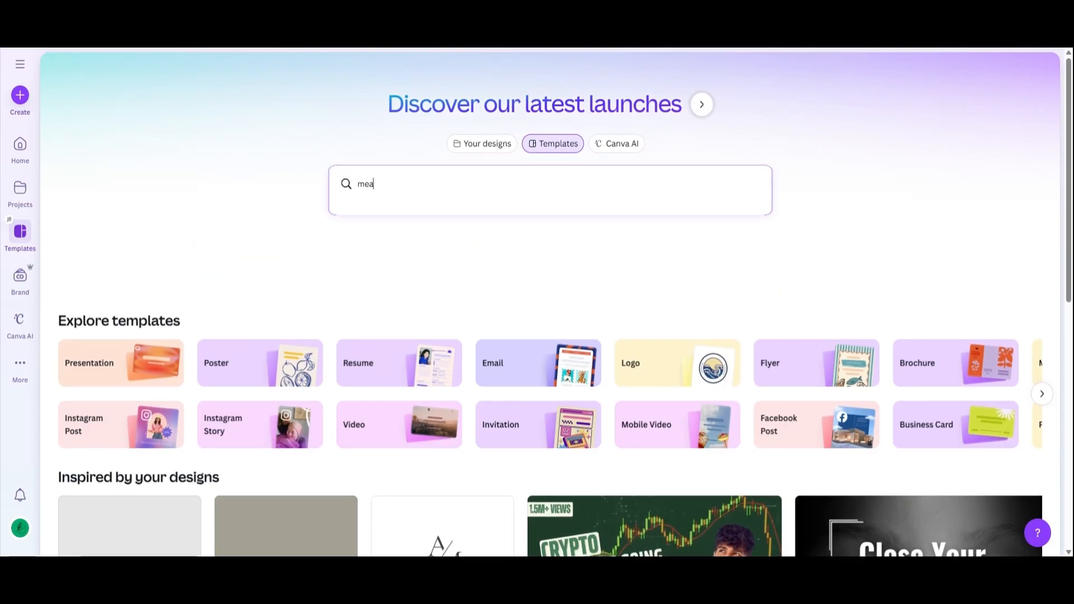
{"action": "type", "text": "l prep e"}
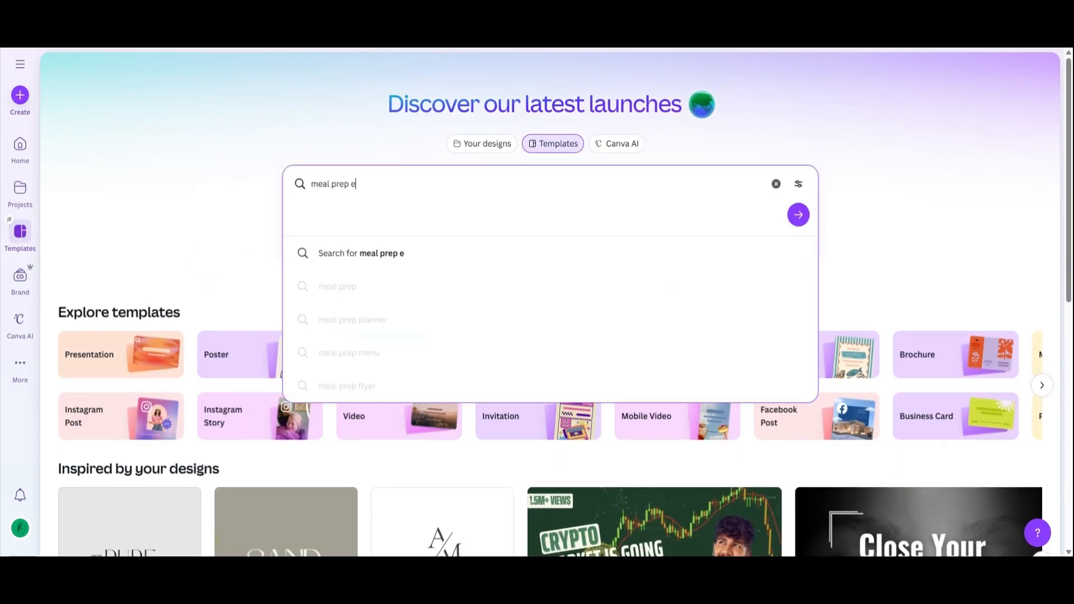
{"action": "type", "text": "book cover"}
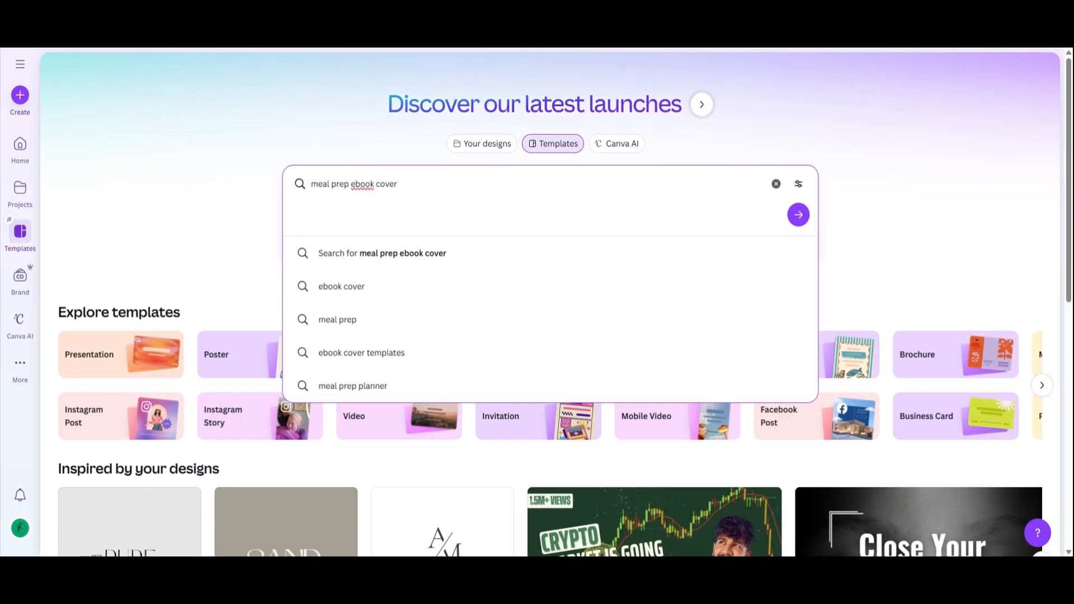
{"action": "key", "text": "Return"}
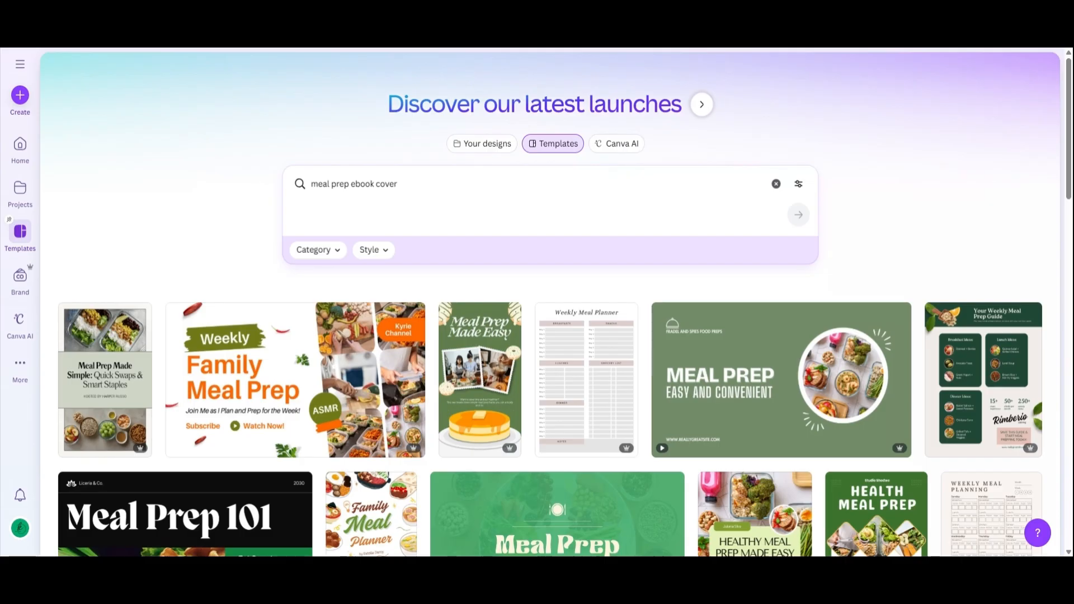
Look through the meal prep ebook cover results and open the 1 Week Meal Plan cover with the banana oatmeal bowl.
{"action": "scroll", "coordinate": [555, 304], "scroll_direction": "down", "scroll_amount": 3}
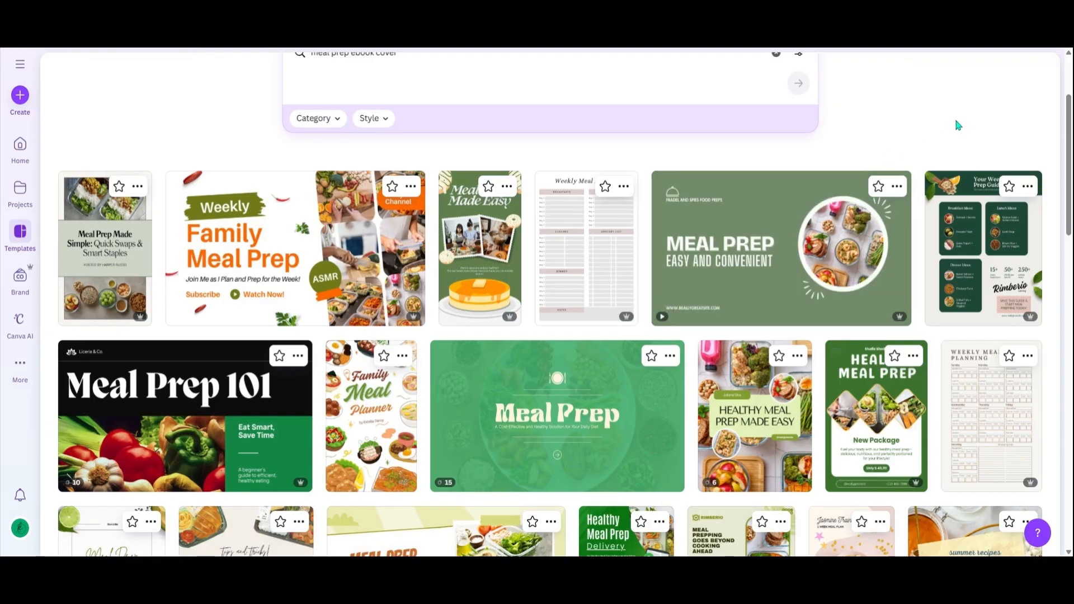
{"action": "scroll", "coordinate": [958, 125], "scroll_direction": "down", "scroll_amount": 3}
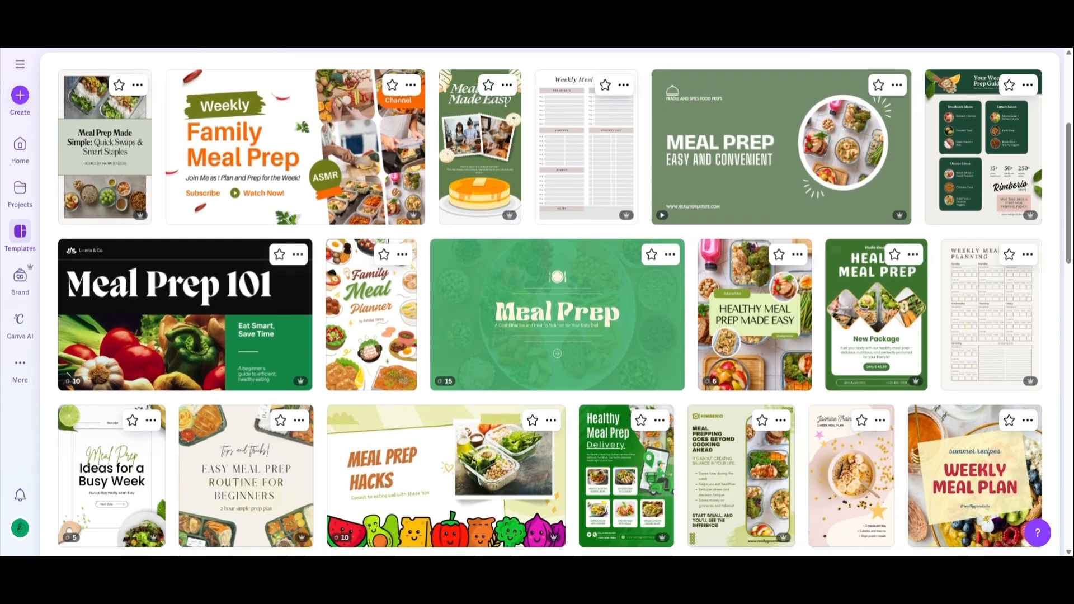
{"action": "scroll", "coordinate": [564, 304], "scroll_direction": "down", "scroll_amount": 2}
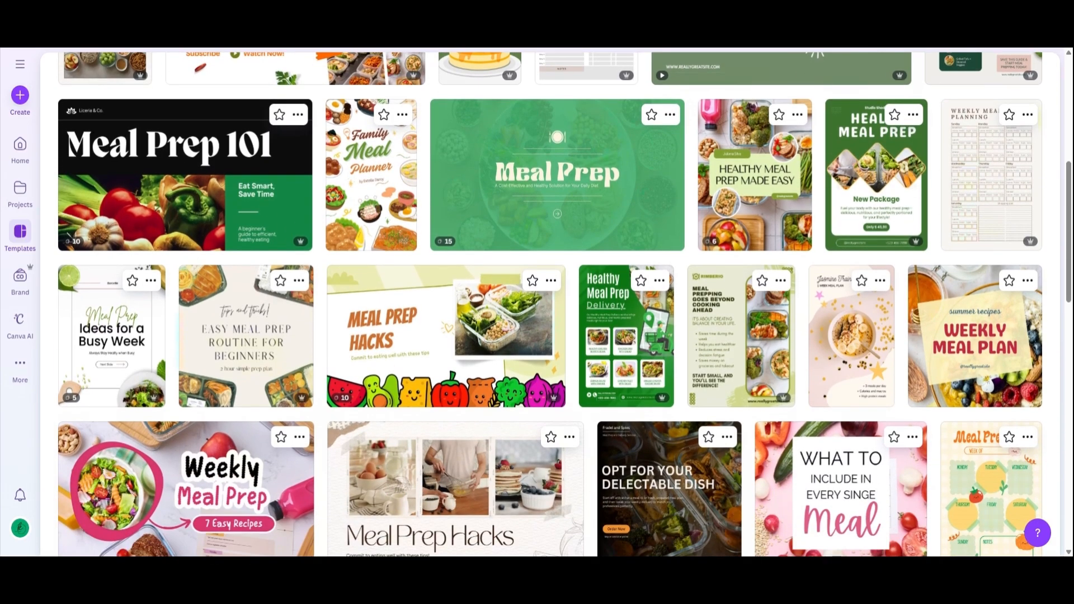
{"action": "scroll", "coordinate": [564, 304], "scroll_direction": "down", "scroll_amount": 2}
{"action": "scroll", "coordinate": [564, 305], "scroll_direction": "down", "scroll_amount": 2}
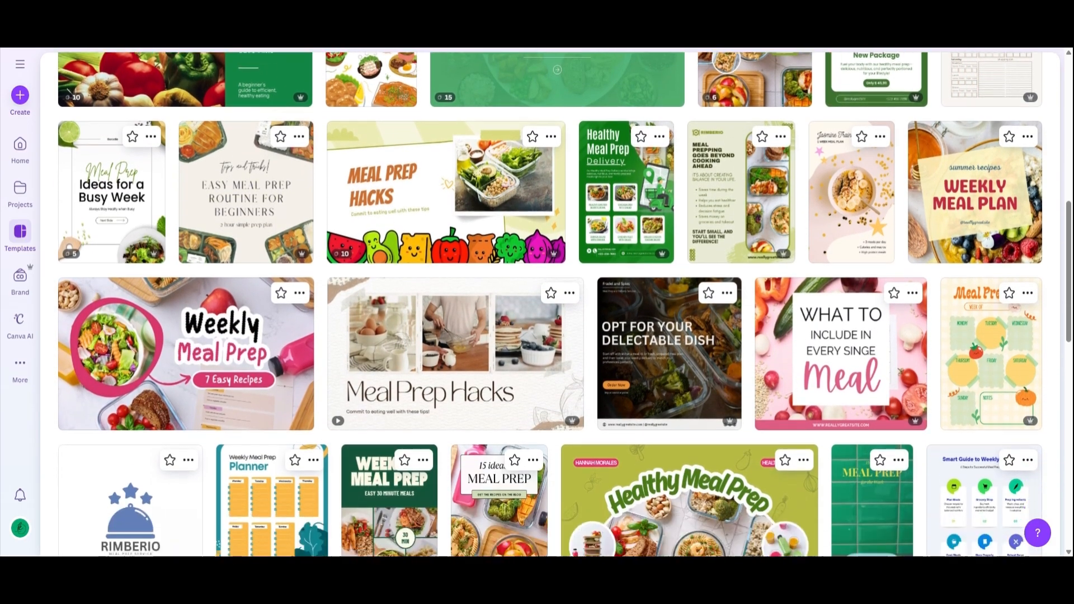
{"action": "scroll", "coordinate": [565, 304], "scroll_direction": "down", "scroll_amount": 1}
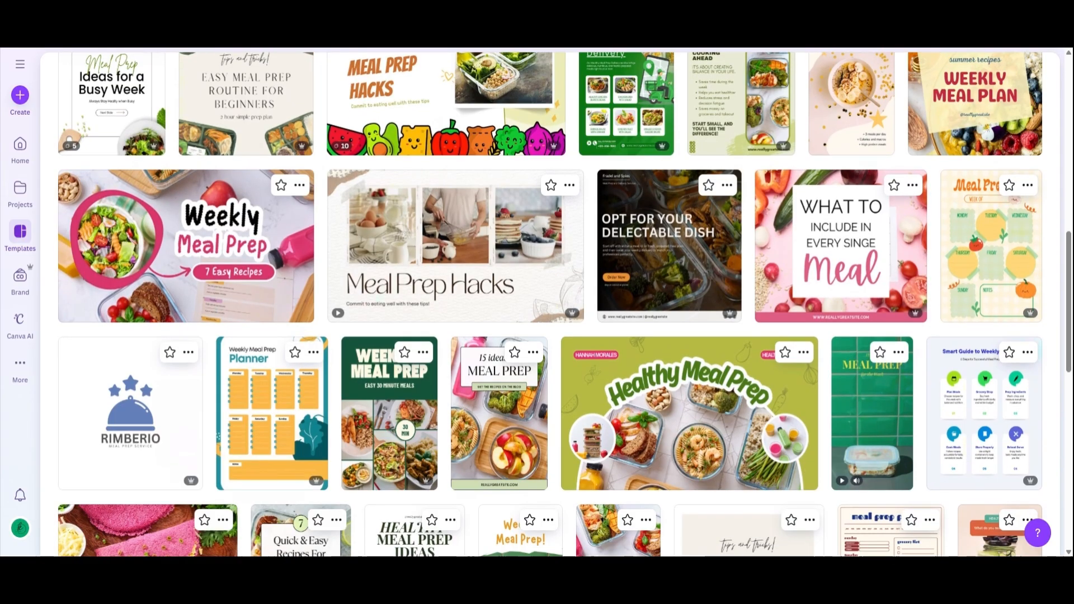
{"action": "scroll", "coordinate": [564, 304], "scroll_direction": "up", "scroll_amount": 2}
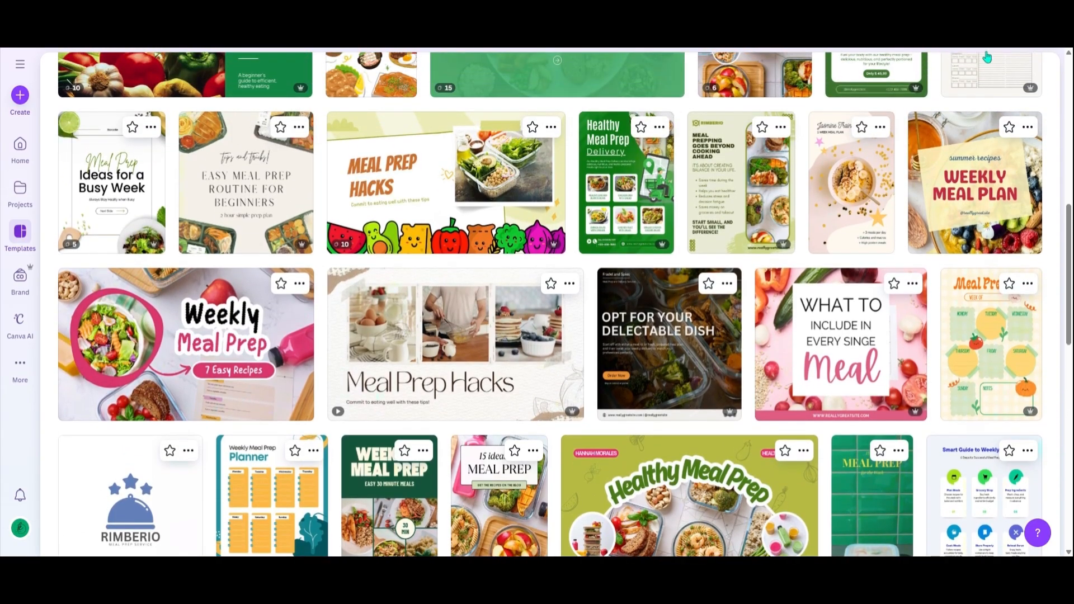
{"action": "left_click", "coordinate": [844, 170]}
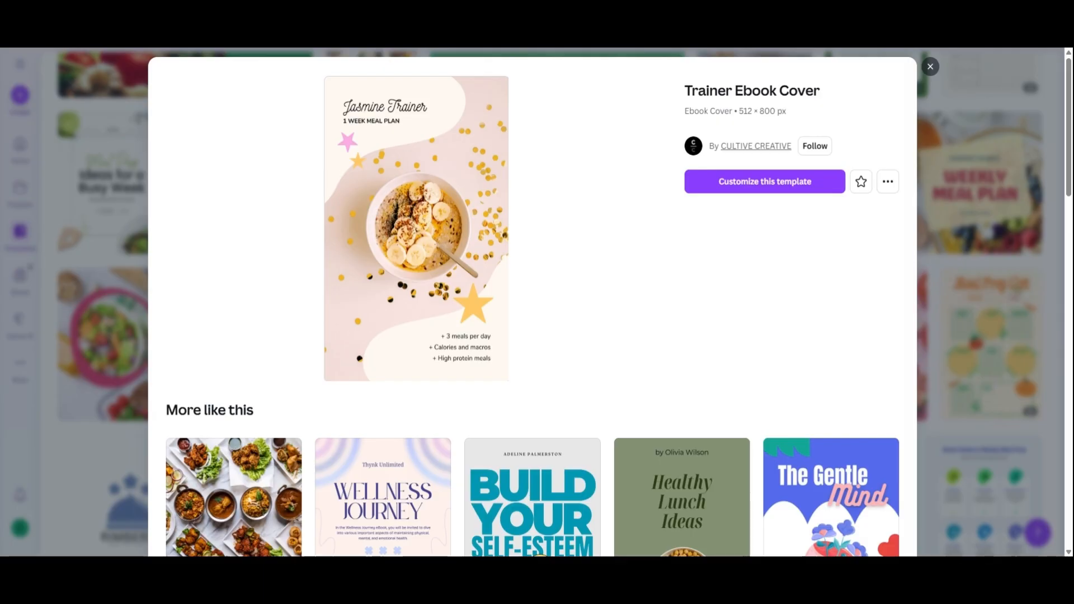
Browse the similar ebook cover templates suggested below the Trainer Ebook Cover preview, and return to its details.
{"action": "scroll", "coordinate": [531, 302], "scroll_direction": "down", "scroll_amount": 3}
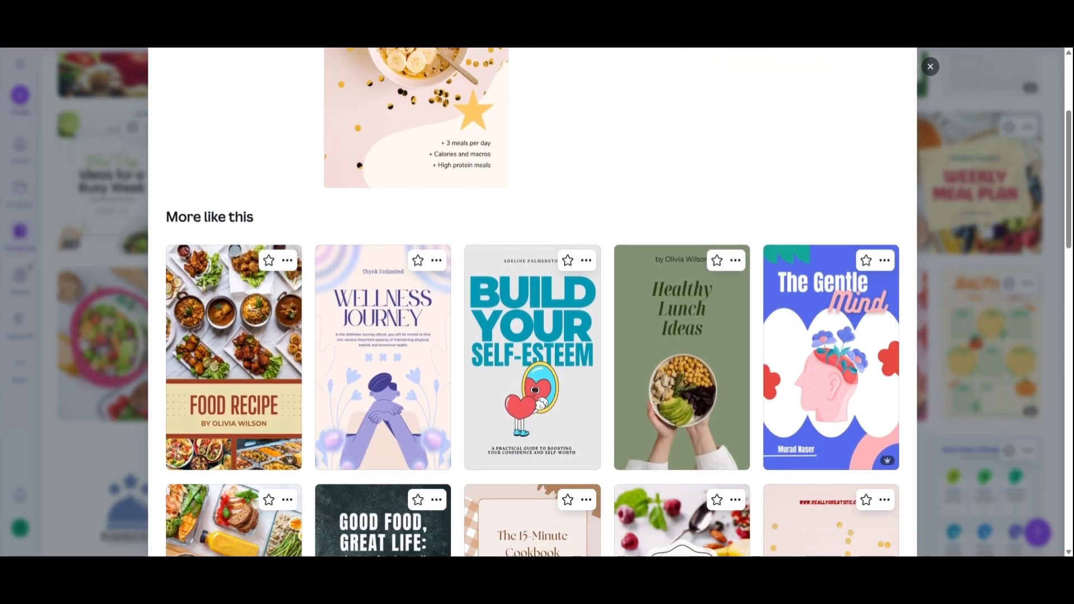
{"action": "scroll", "coordinate": [531, 302], "scroll_direction": "down", "scroll_amount": 2}
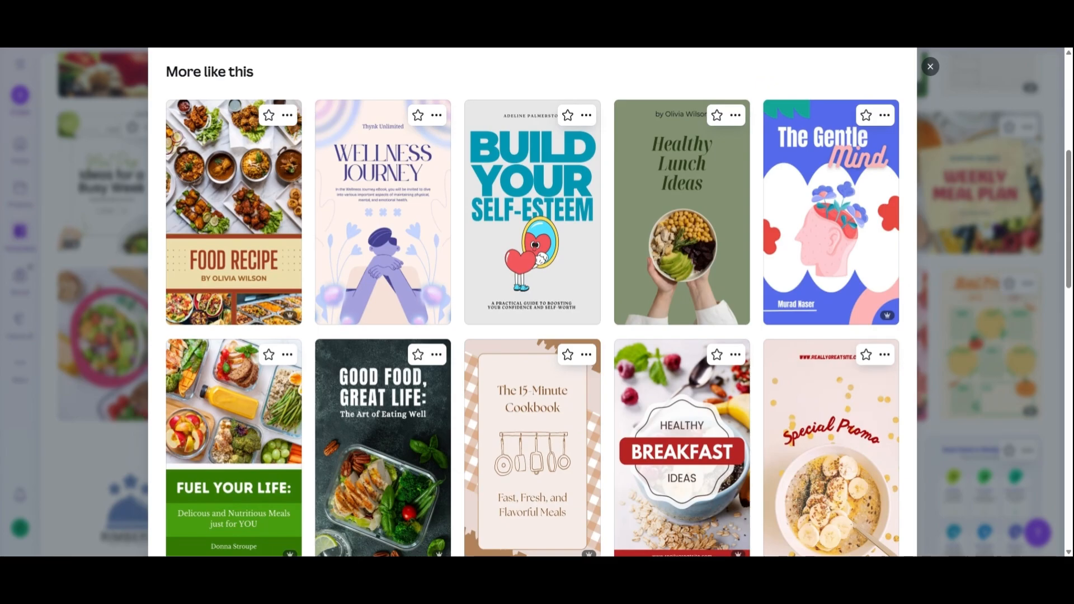
{"action": "scroll", "coordinate": [532, 302], "scroll_direction": "down", "scroll_amount": 2}
{"action": "scroll", "coordinate": [532, 302], "scroll_direction": "down", "scroll_amount": 2}
{"action": "scroll", "coordinate": [531, 302], "scroll_direction": "down", "scroll_amount": 3}
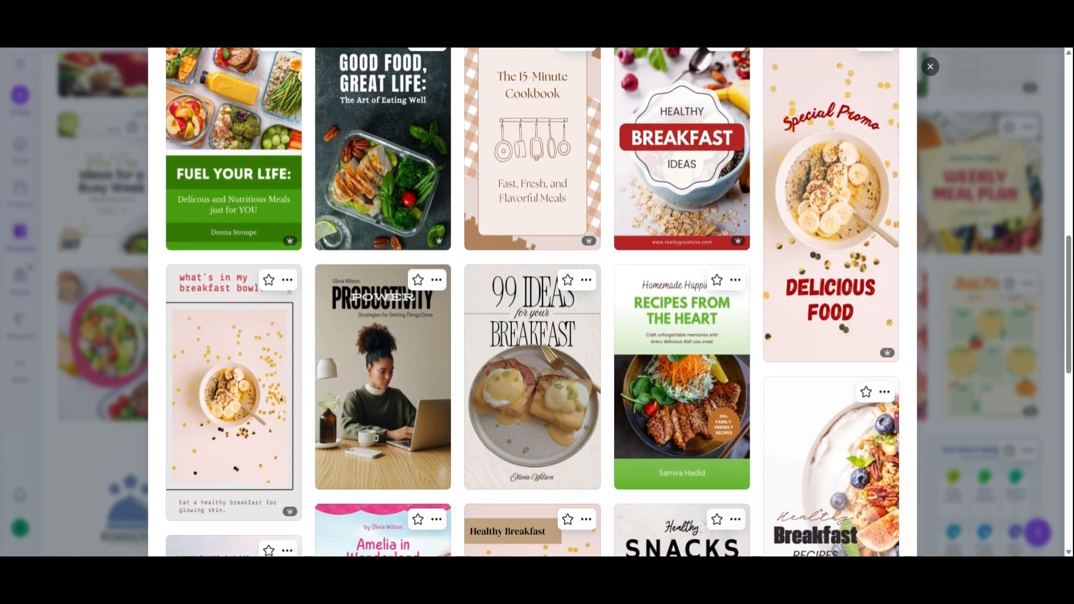
{"action": "scroll", "coordinate": [531, 302], "scroll_direction": "down", "scroll_amount": 2}
{"action": "scroll", "coordinate": [531, 302], "scroll_direction": "down", "scroll_amount": 4}
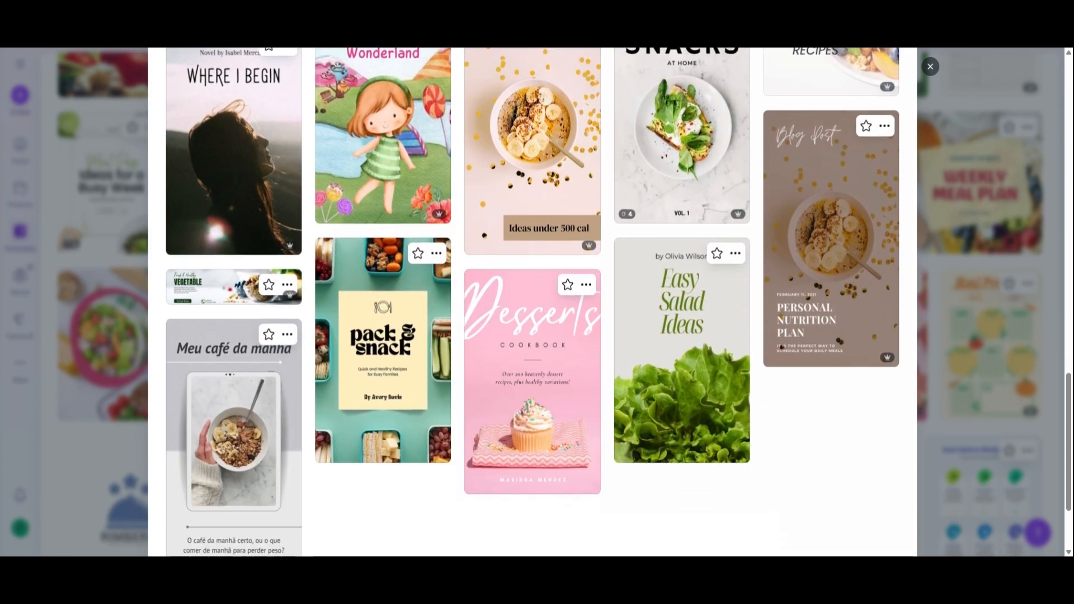
{"action": "scroll", "coordinate": [531, 302], "scroll_direction": "up", "scroll_amount": 10}
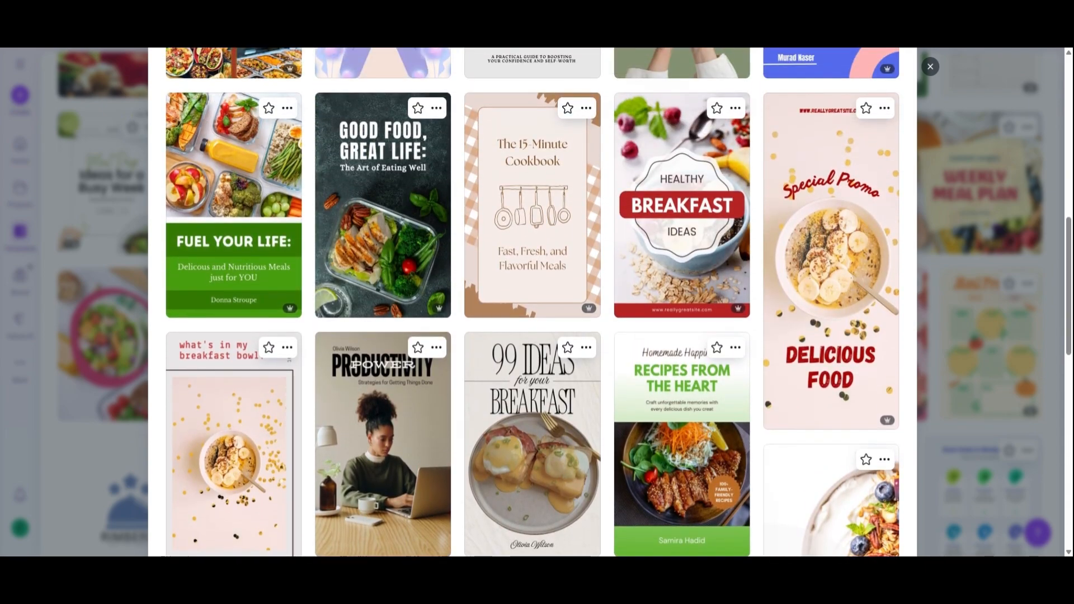
{"action": "scroll", "coordinate": [531, 302], "scroll_direction": "up", "scroll_amount": 7}
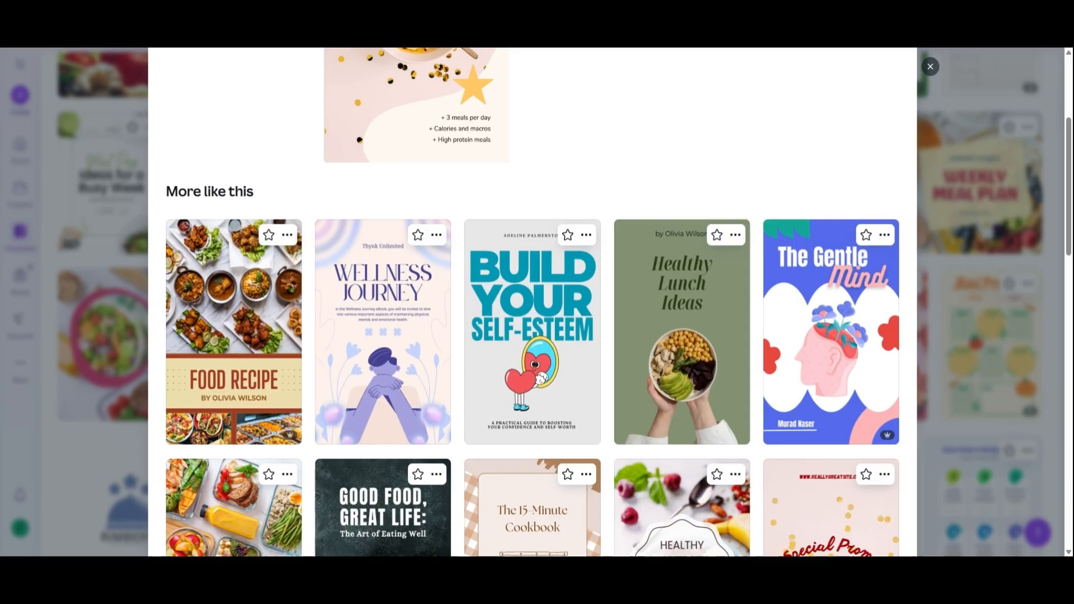
{"action": "scroll", "coordinate": [531, 302], "scroll_direction": "up", "scroll_amount": 4}
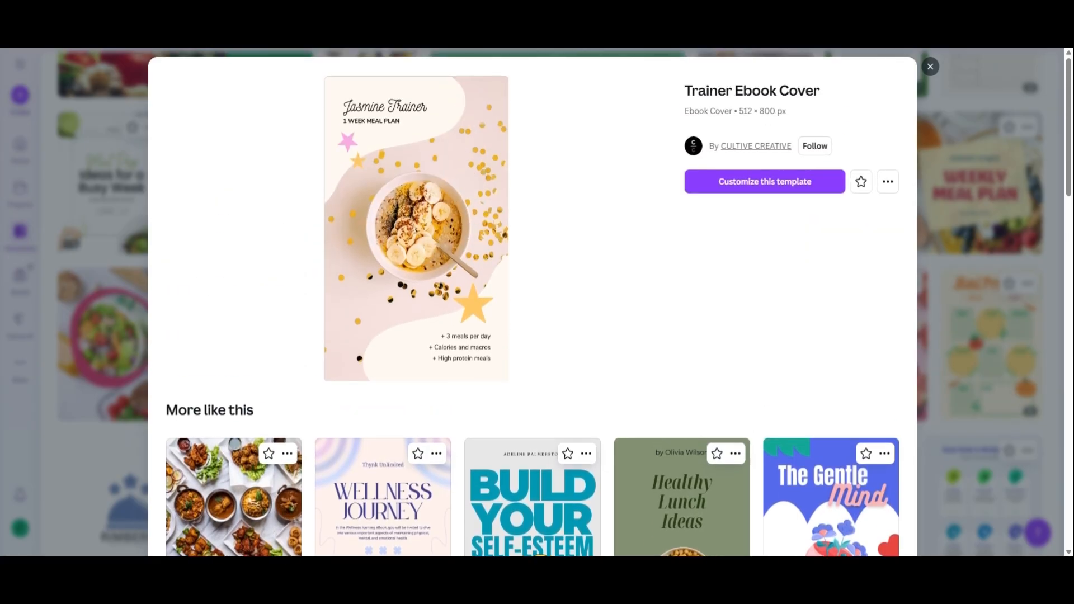
Open the Trainer Ebook Cover template for customizing and delete the pink star below the 1 WEEK MEAL PLAN subtitle.
{"action": "left_click", "coordinate": [762, 183]}
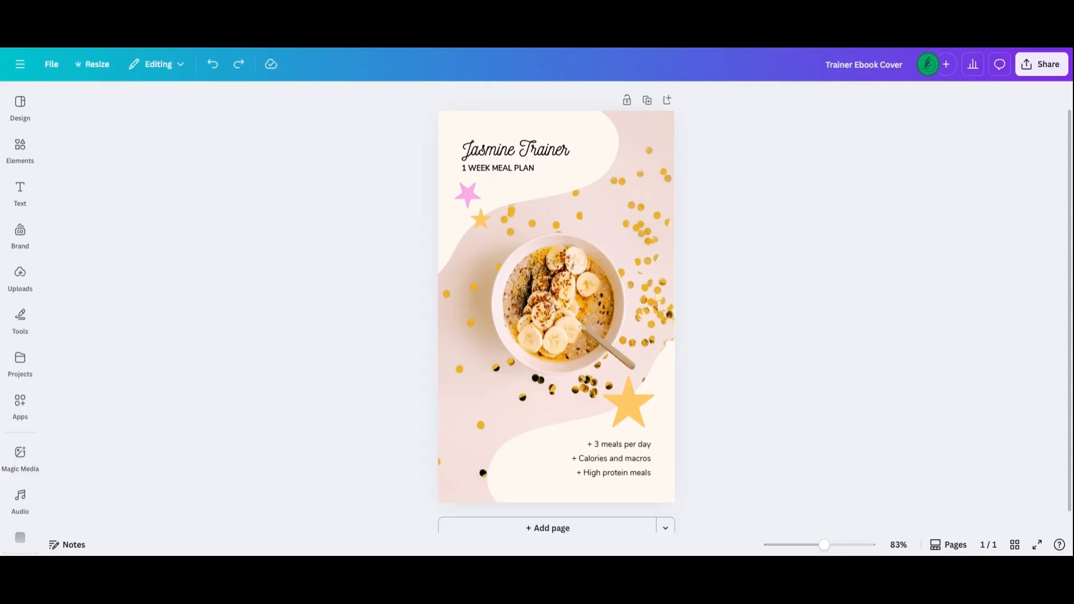
{"action": "left_click", "coordinate": [561, 160]}
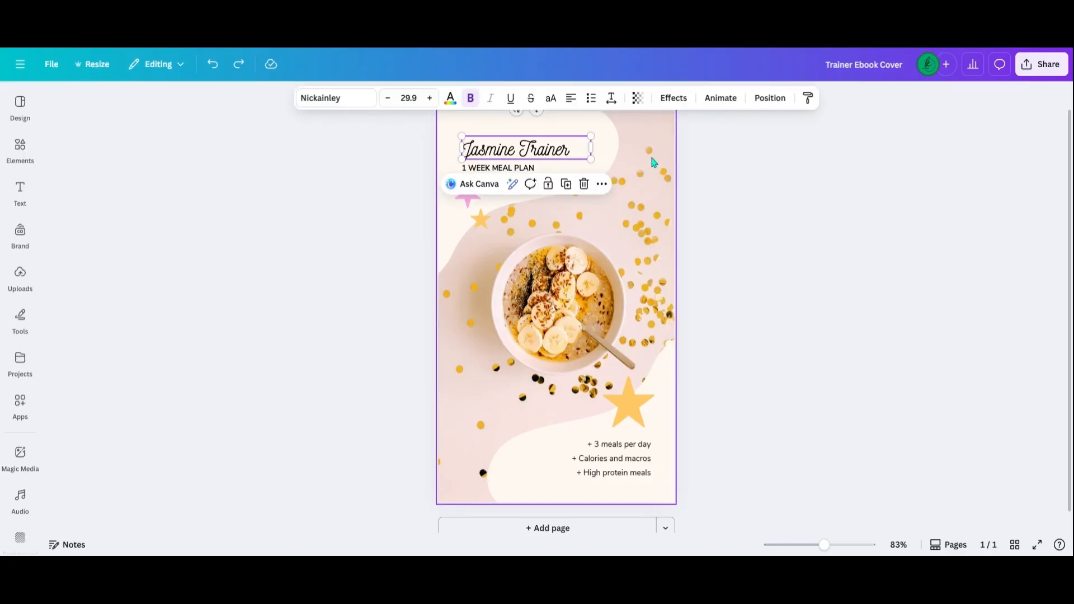
{"action": "left_click", "coordinate": [653, 162]}
{"action": "left_click", "coordinate": [536, 161]}
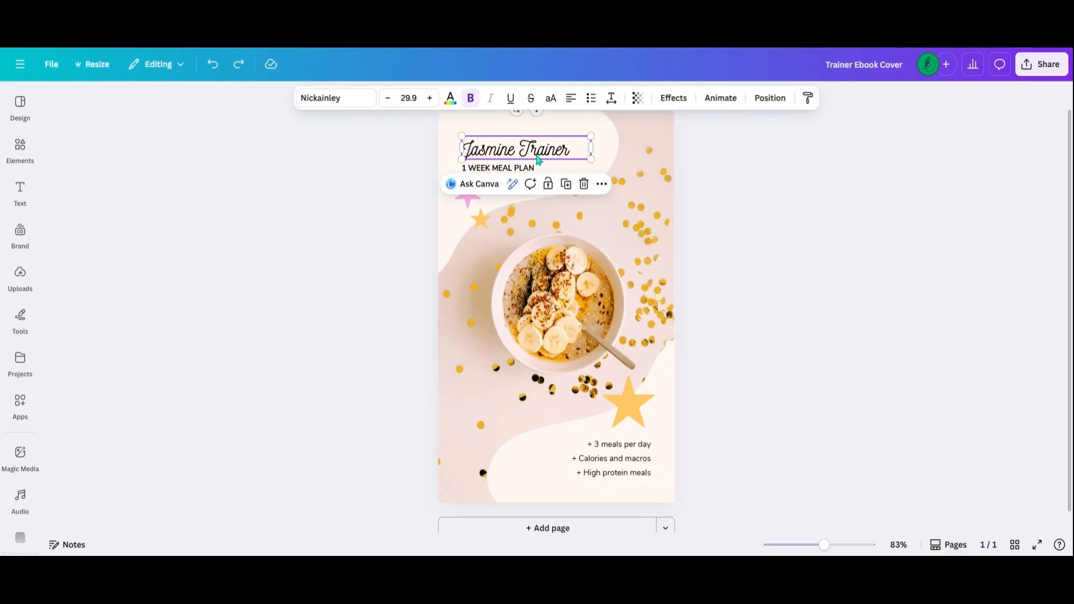
{"action": "left_click", "coordinate": [471, 235]}
{"action": "left_click", "coordinate": [468, 199]}
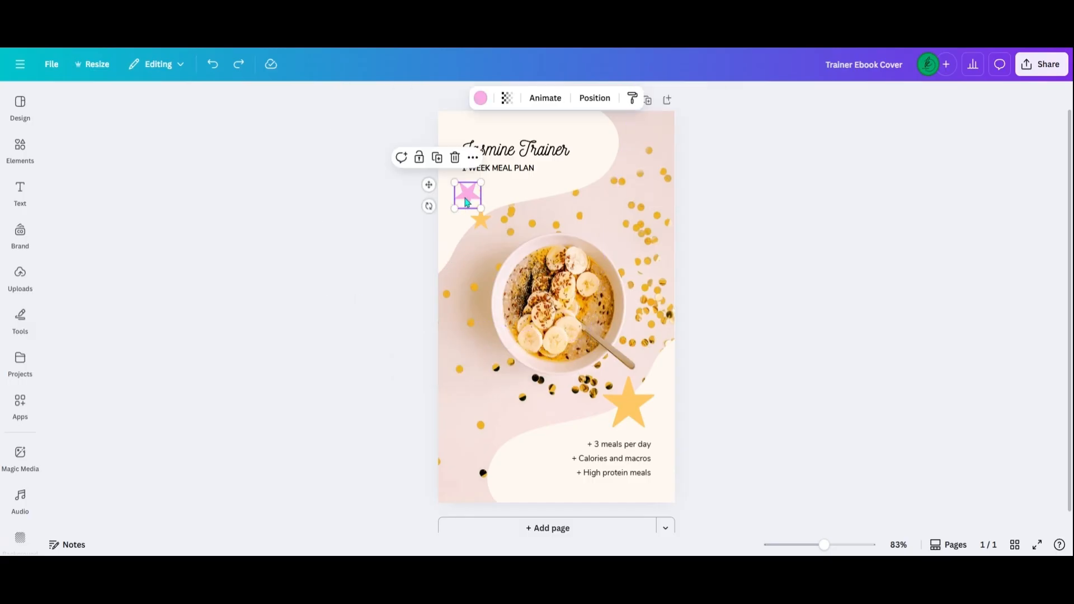
{"action": "key", "text": "Delete"}
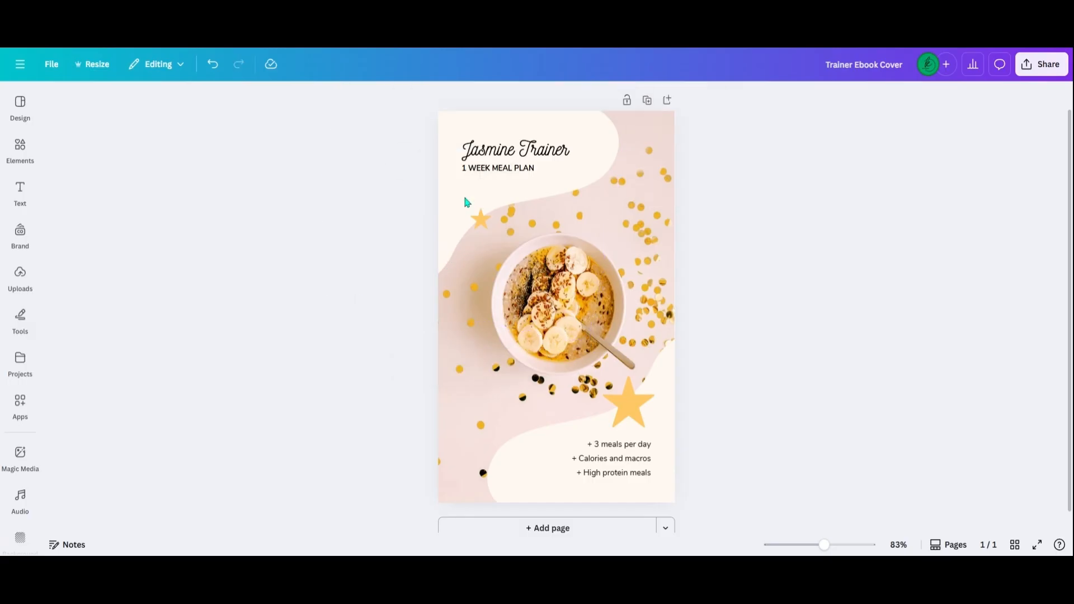
Shift the upper cream shape slightly right and down, and the lower cream shape slightly left and up.
{"action": "mouse_move", "coordinate": [467, 201]}
{"action": "left_mouse_down"}
{"action": "mouse_move", "coordinate": [374, 199]}
{"action": "mouse_move", "coordinate": [477, 201]}
{"action": "left_mouse_up"}
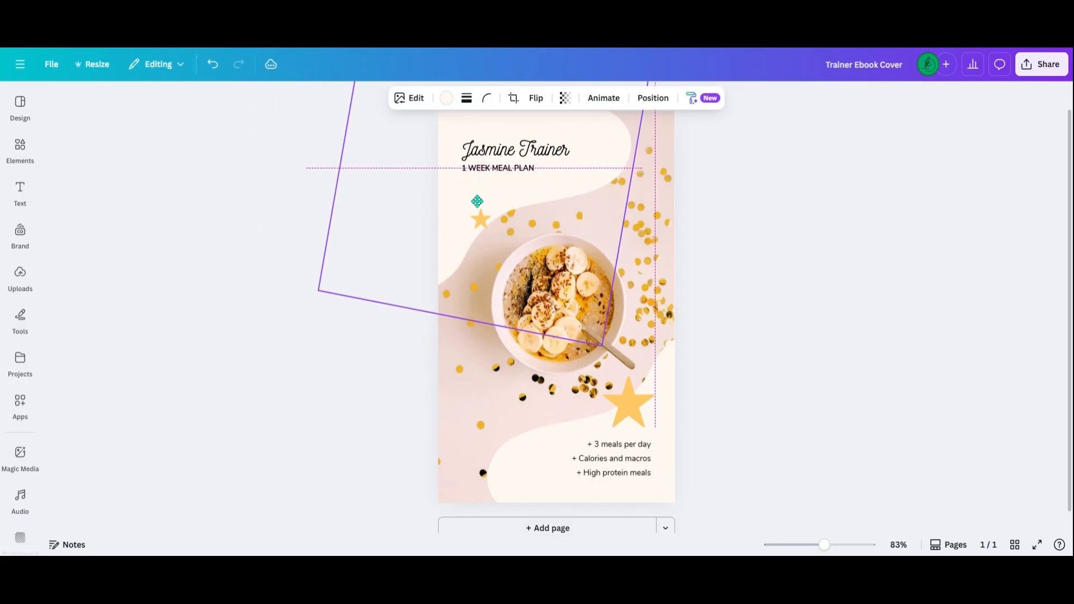
{"action": "left_click_drag", "start_coordinate": [662, 449], "coordinate": [647, 424]}
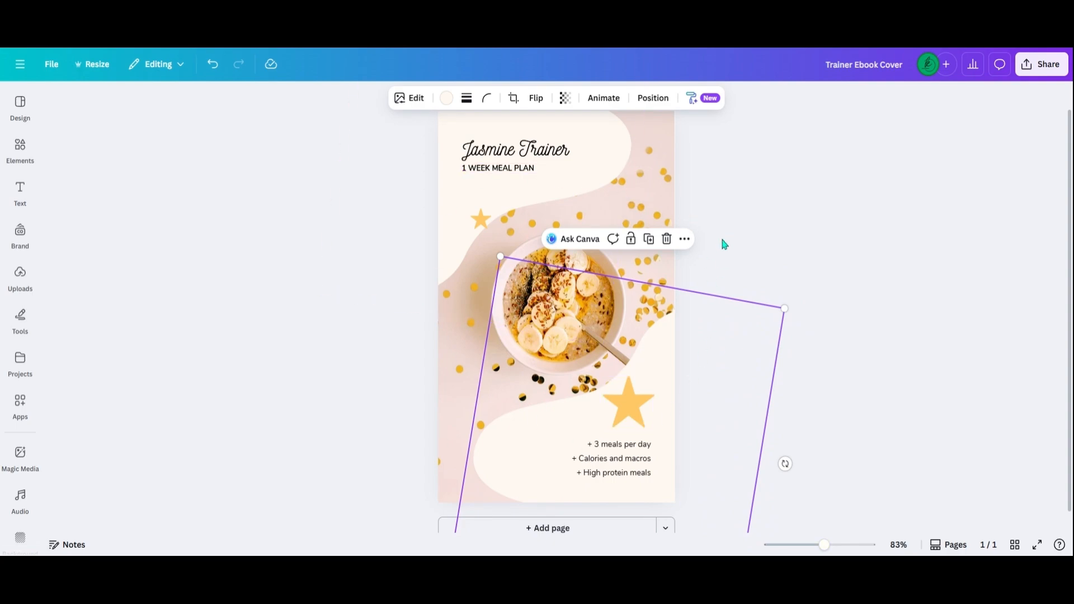
Select the cover title, background photo, upper cream shape, large star and meal list in turn to check their editing options.
{"action": "left_click", "coordinate": [559, 156]}
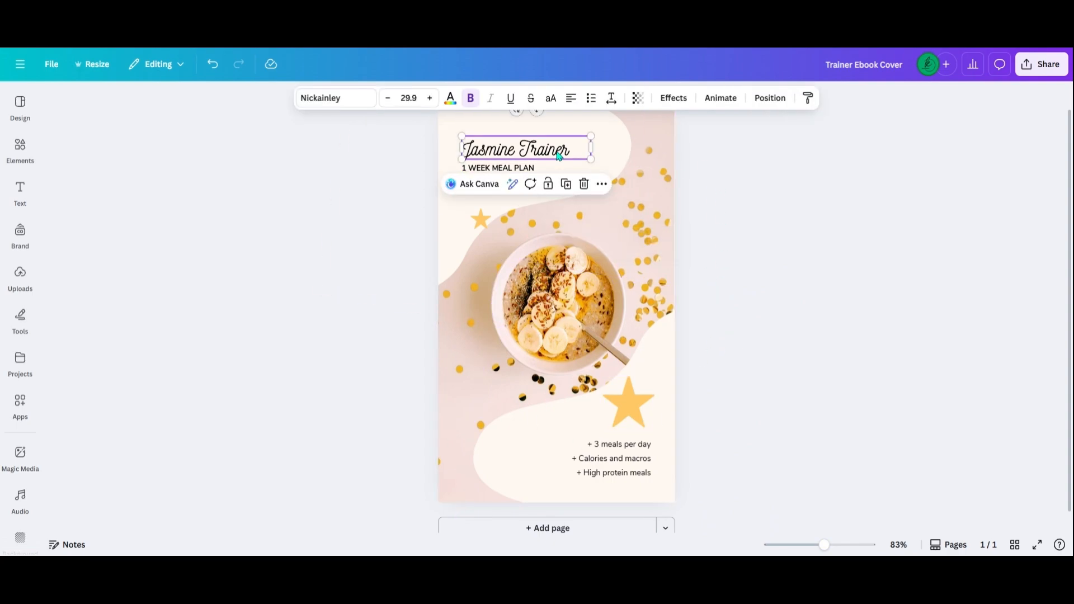
{"action": "left_click", "coordinate": [641, 274]}
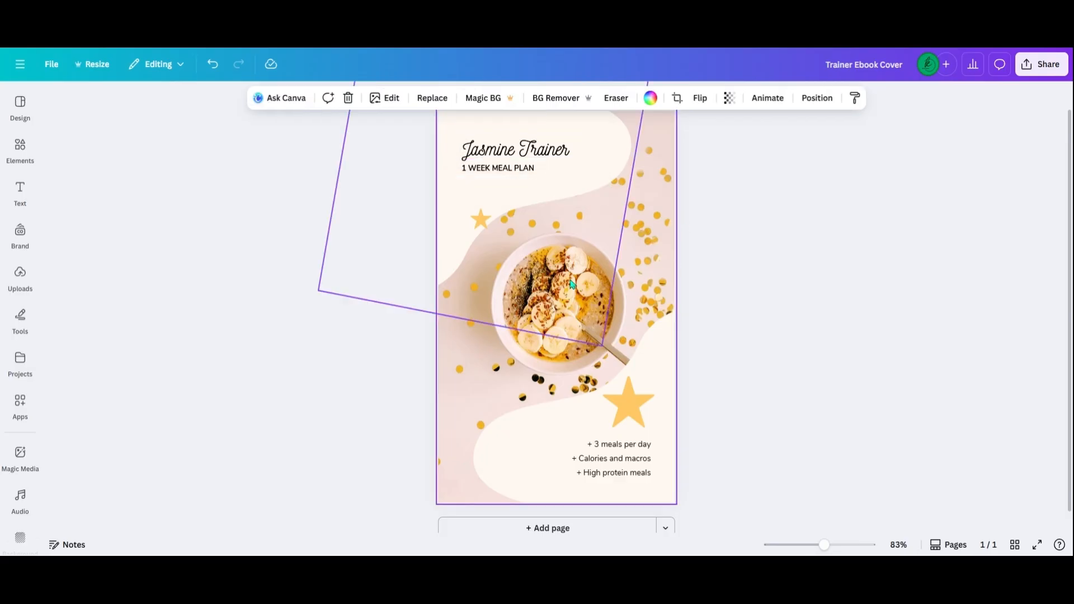
{"action": "left_click", "coordinate": [448, 252]}
{"action": "left_click", "coordinate": [639, 404]}
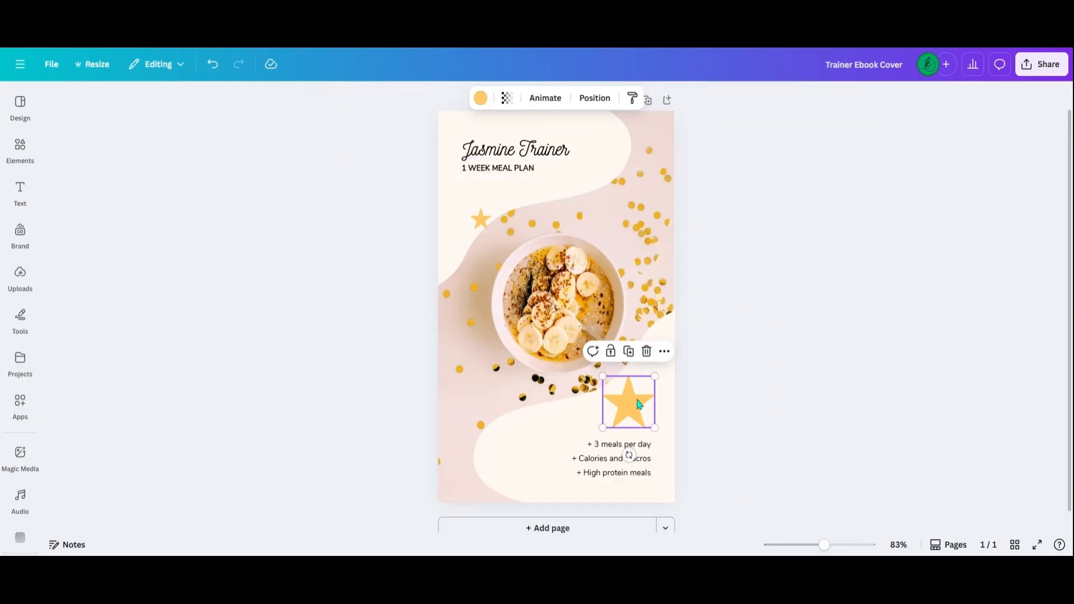
{"action": "left_click", "coordinate": [618, 477]}
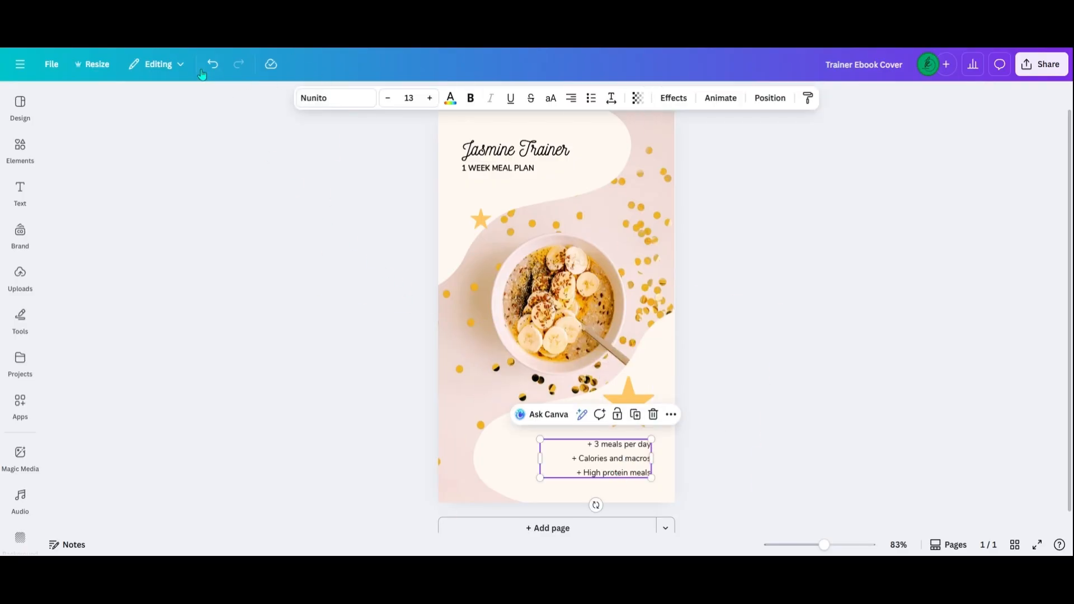
Show the margins on the ebook cover design.
{"action": "left_click", "coordinate": [52, 67]}
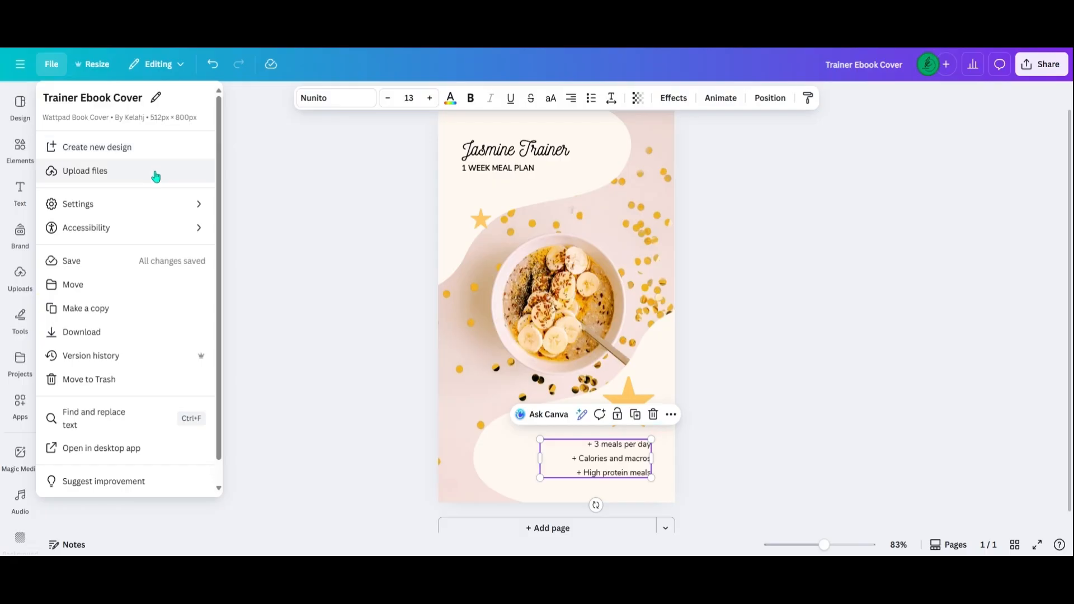
{"action": "mouse_move", "coordinate": [173, 205]}
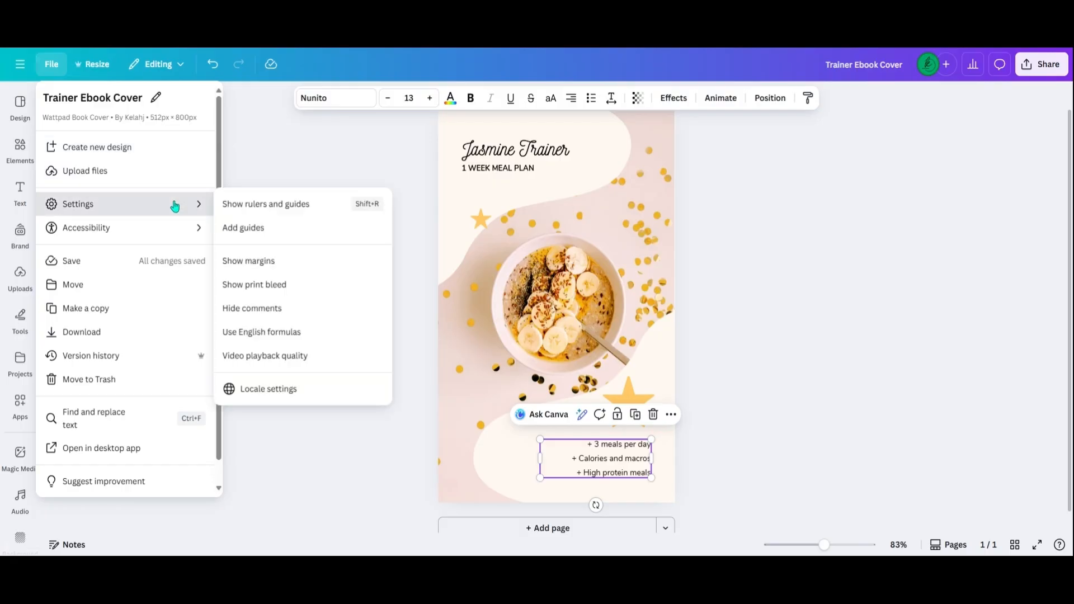
{"action": "left_click", "coordinate": [284, 269]}
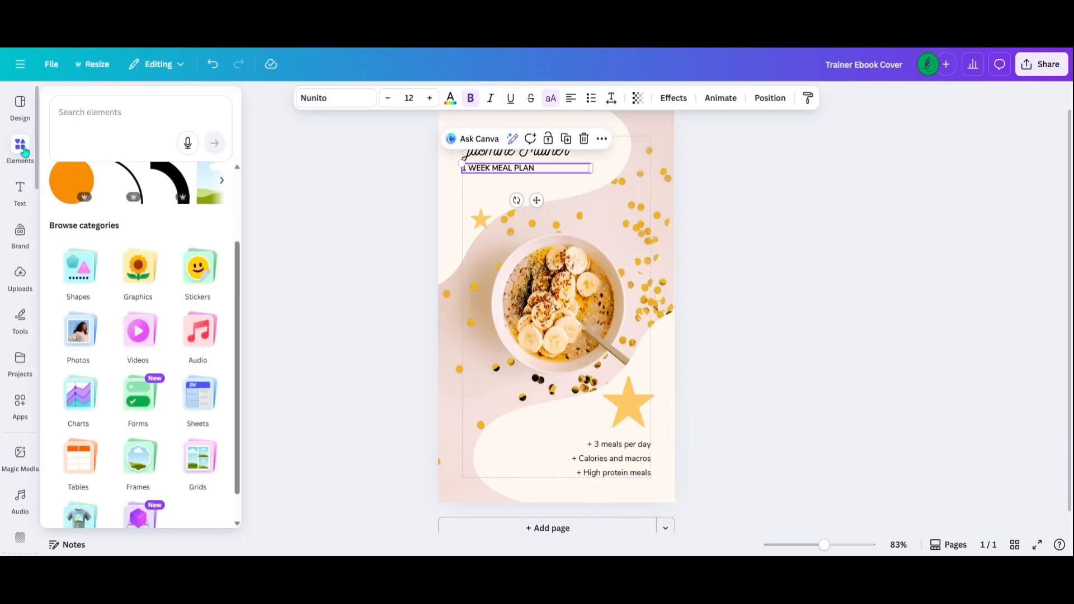
Try the Green and Gray Modern Healthy Eating eBook Cover template on the page, undo it and return to the template list.
{"action": "left_click", "coordinate": [21, 118]}
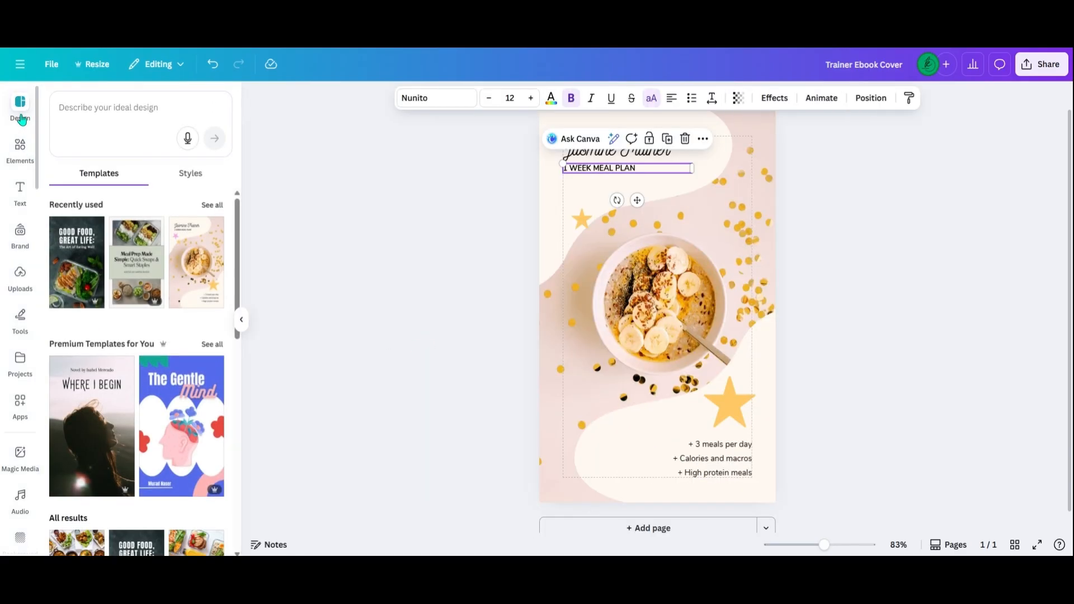
{"action": "left_click_drag", "start_coordinate": [240, 218], "coordinate": [237, 319]}
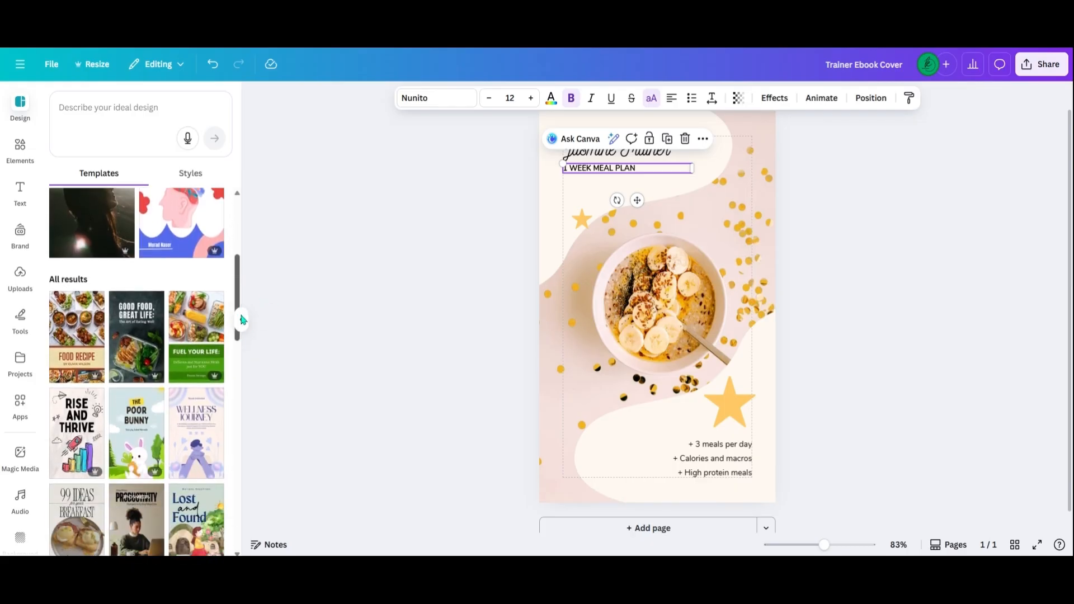
{"action": "left_click", "coordinate": [117, 347]}
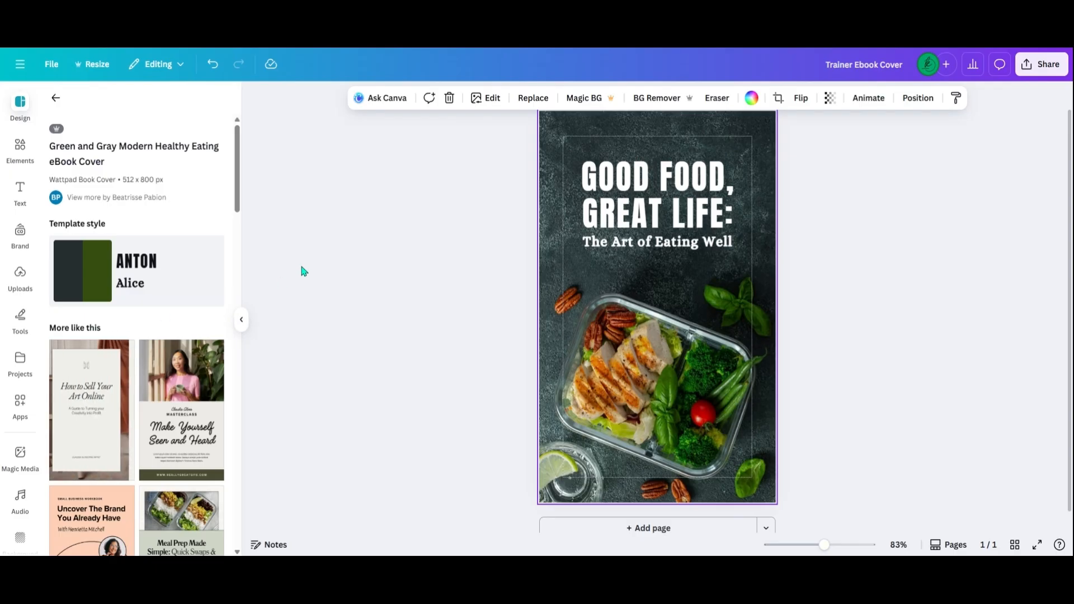
{"action": "left_click", "coordinate": [211, 65]}
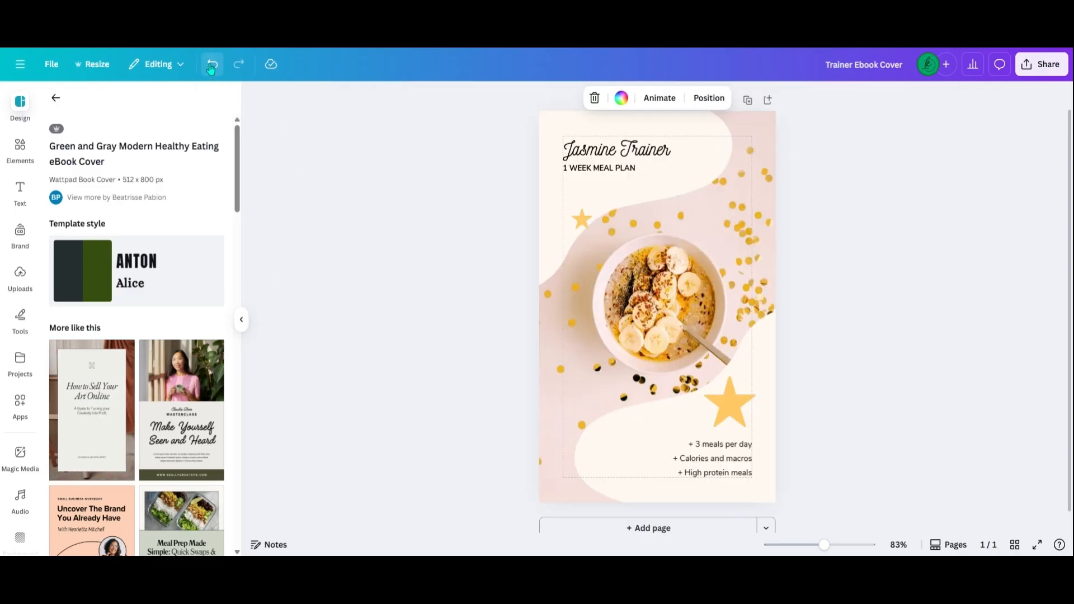
{"action": "left_click", "coordinate": [54, 100]}
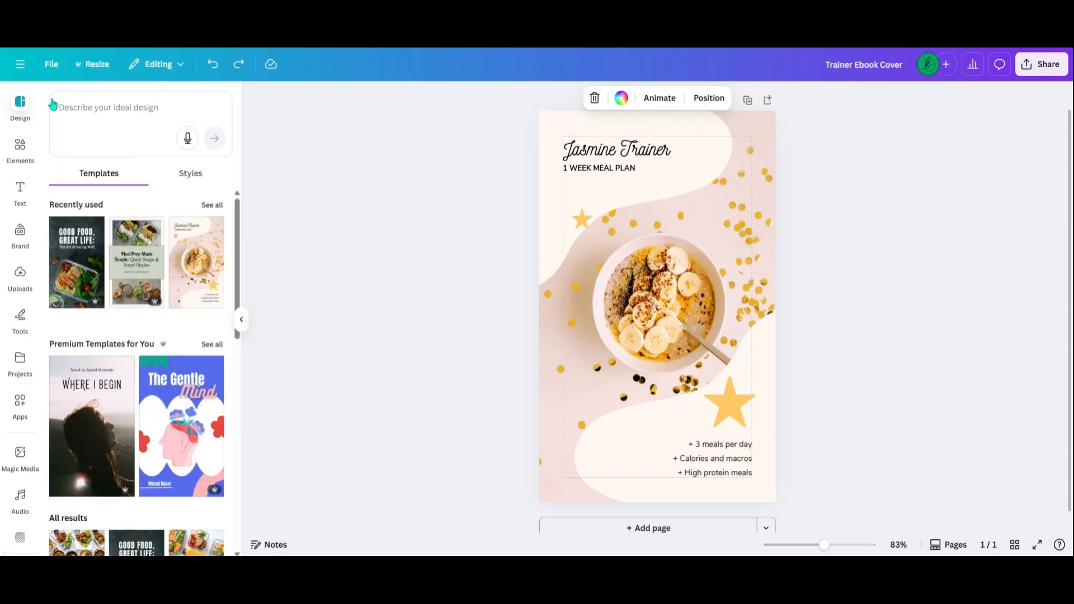
Look through the element categories, then the text styles, font combinations and text apps such as TypeCraft and TypeStudio.
{"action": "left_click", "coordinate": [20, 145]}
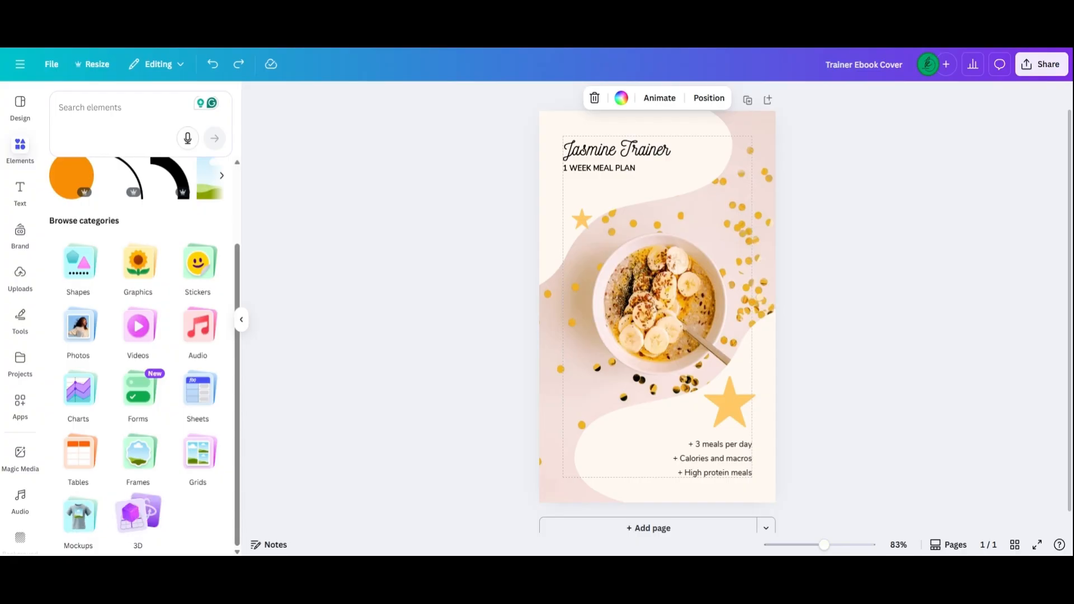
{"action": "left_click", "coordinate": [20, 190]}
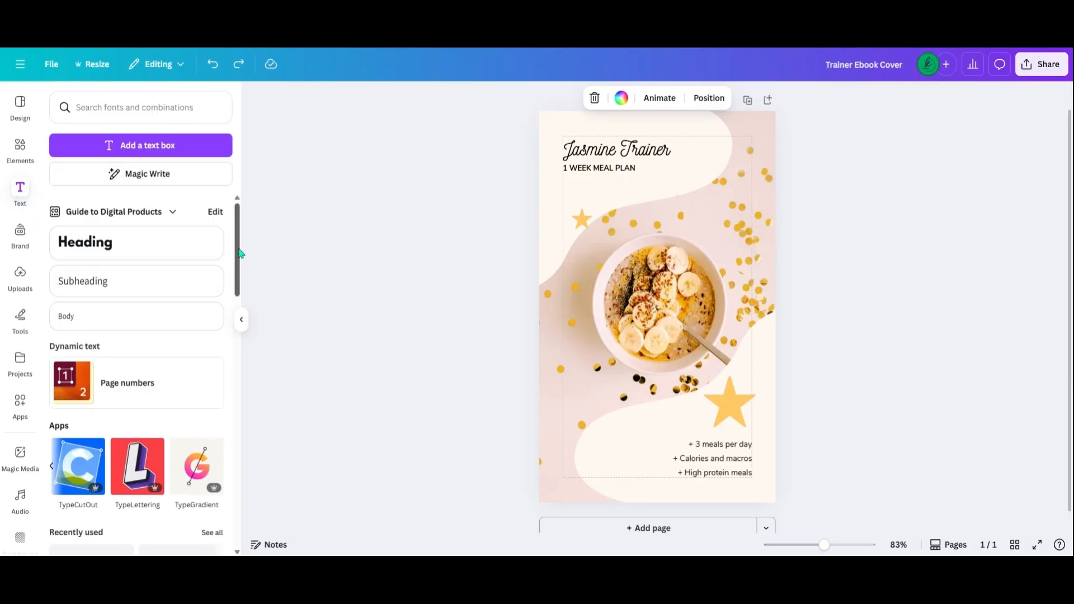
{"action": "left_click_drag", "start_coordinate": [240, 255], "coordinate": [239, 303]}
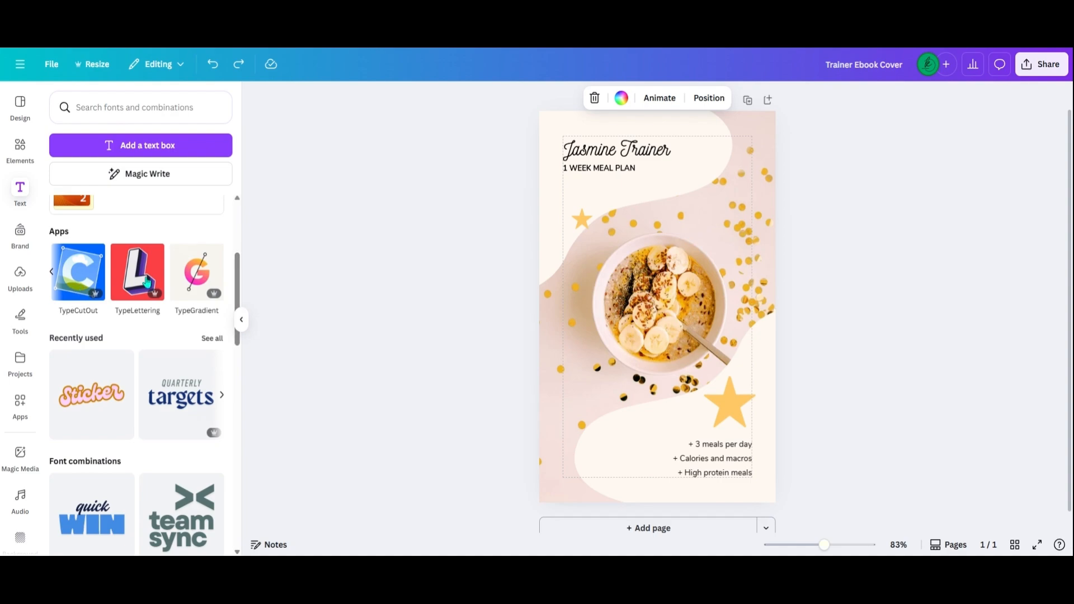
{"action": "left_click", "coordinate": [53, 274]}
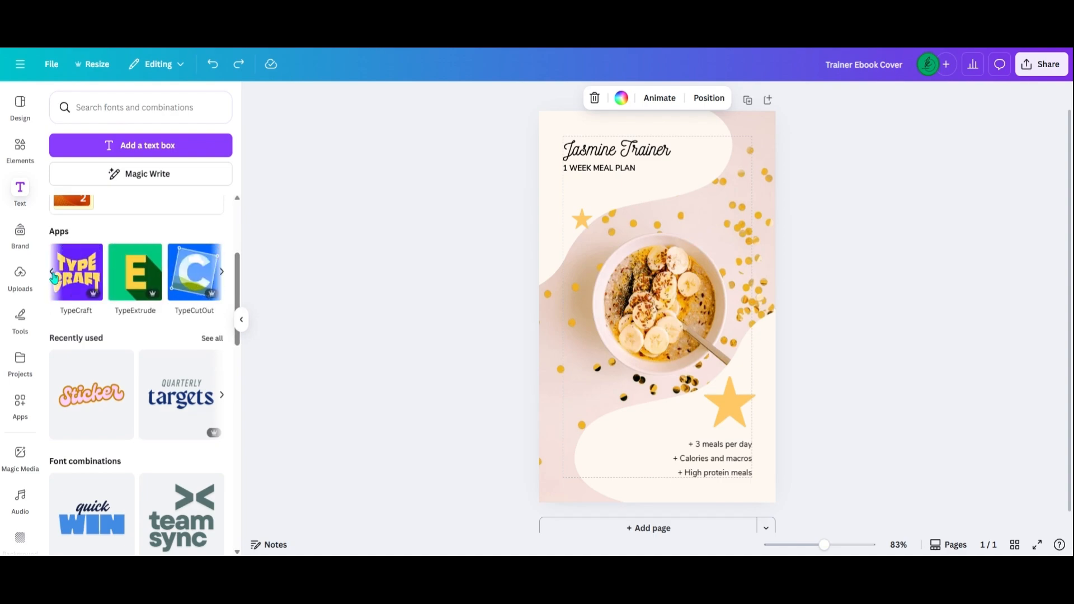
{"action": "left_click", "coordinate": [52, 274]}
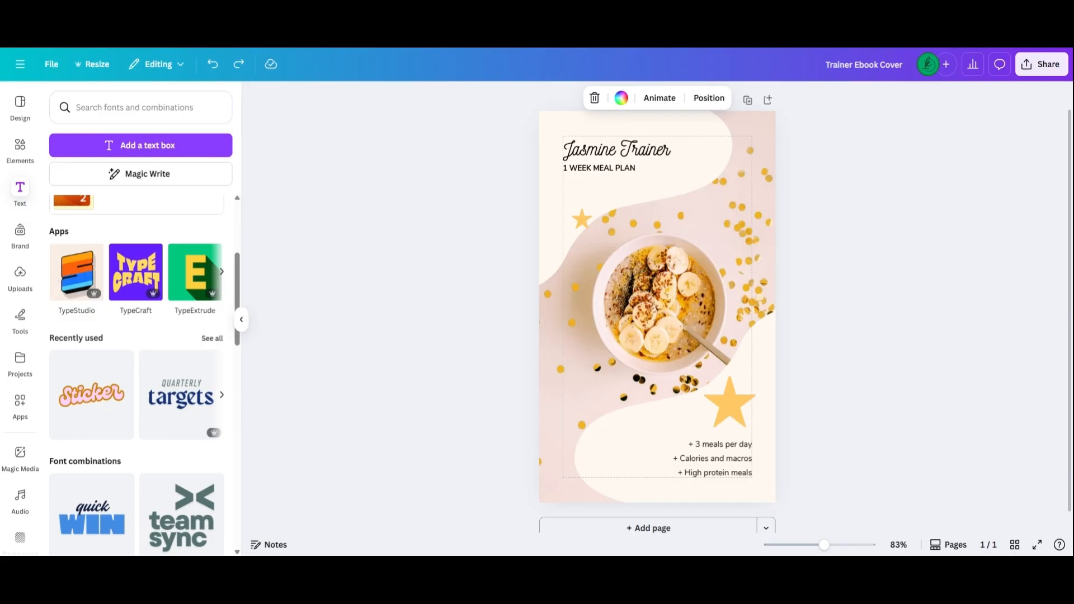
Try the uploaded image of a woman sitting on a giant question mark on the cover, then delete it.
{"action": "left_click", "coordinate": [19, 286]}
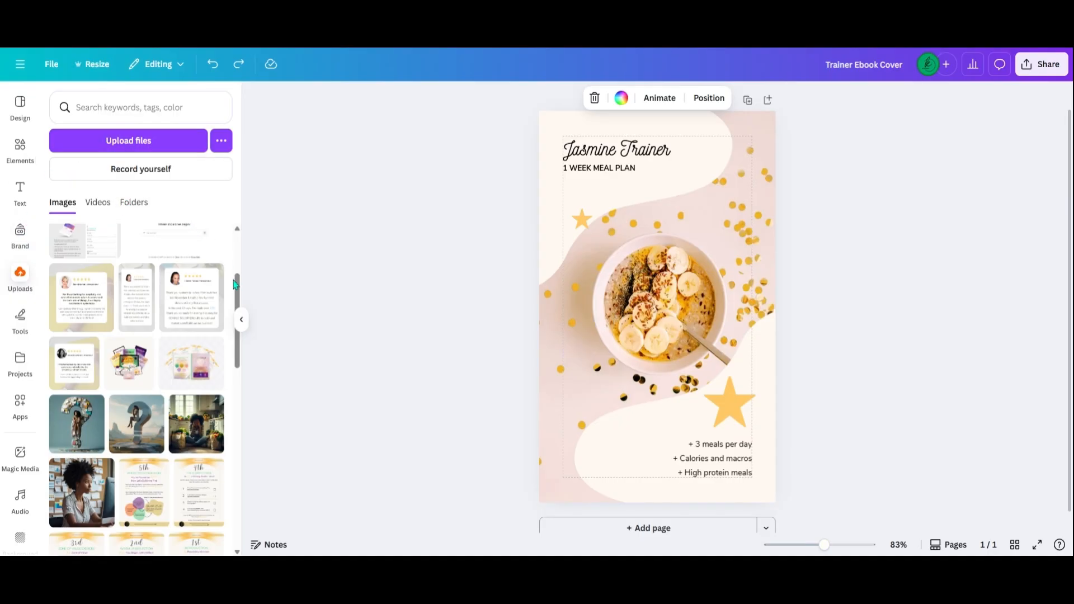
{"action": "left_click_drag", "start_coordinate": [237, 290], "coordinate": [244, 327]}
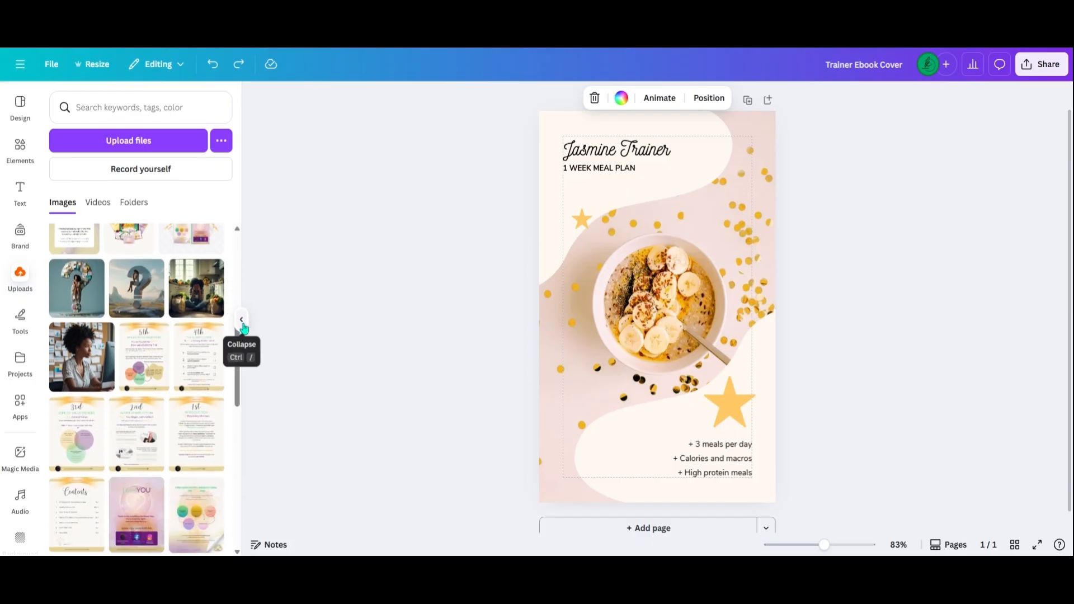
{"action": "left_click", "coordinate": [163, 299]}
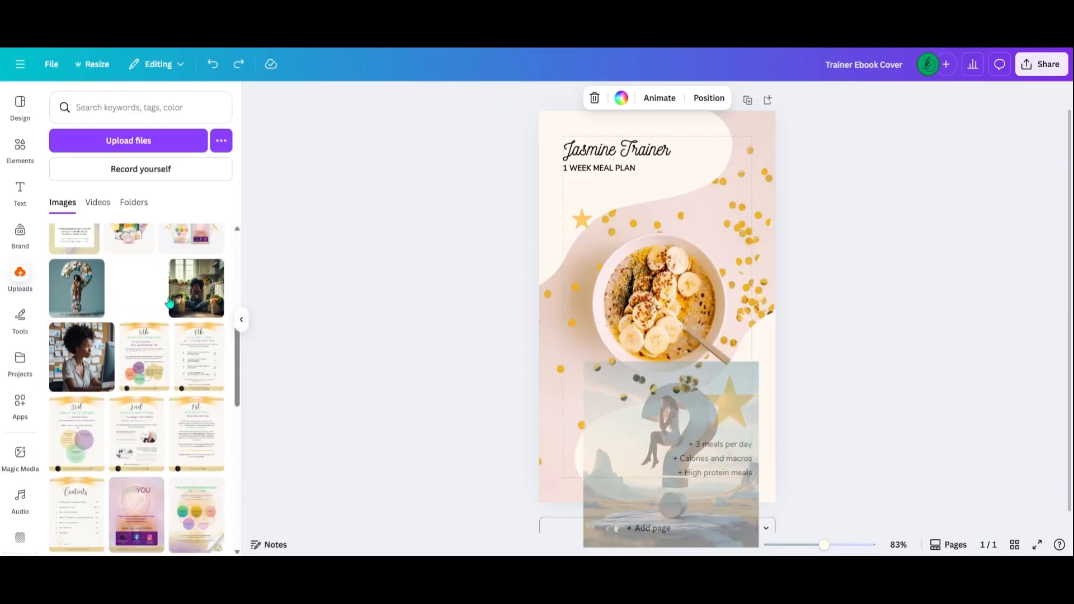
{"action": "left_click_drag", "start_coordinate": [638, 381], "coordinate": [664, 294]}
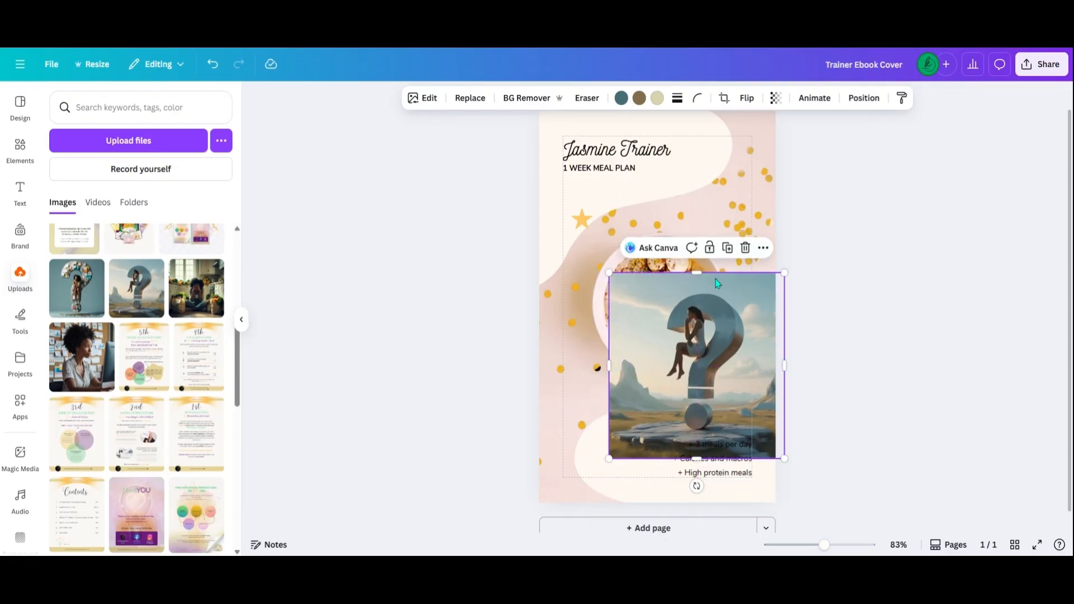
{"action": "left_click", "coordinate": [746, 249]}
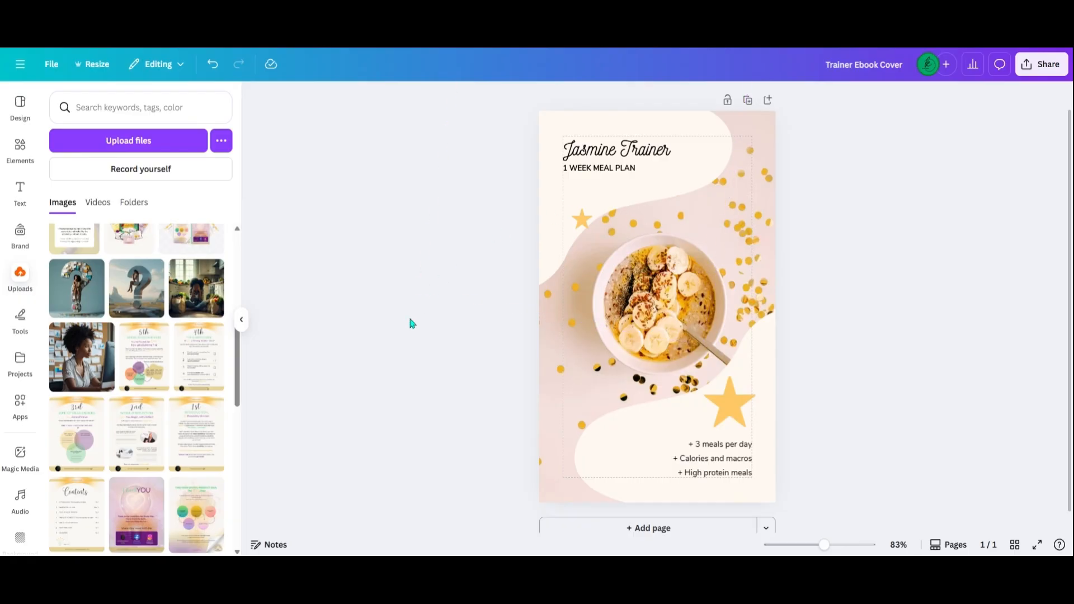
Collapse the side panel and replace the cover's "1 WEEK MEAL PLAN" subtitle with "MEAL PREP EBOOK".
{"action": "left_click", "coordinate": [242, 326]}
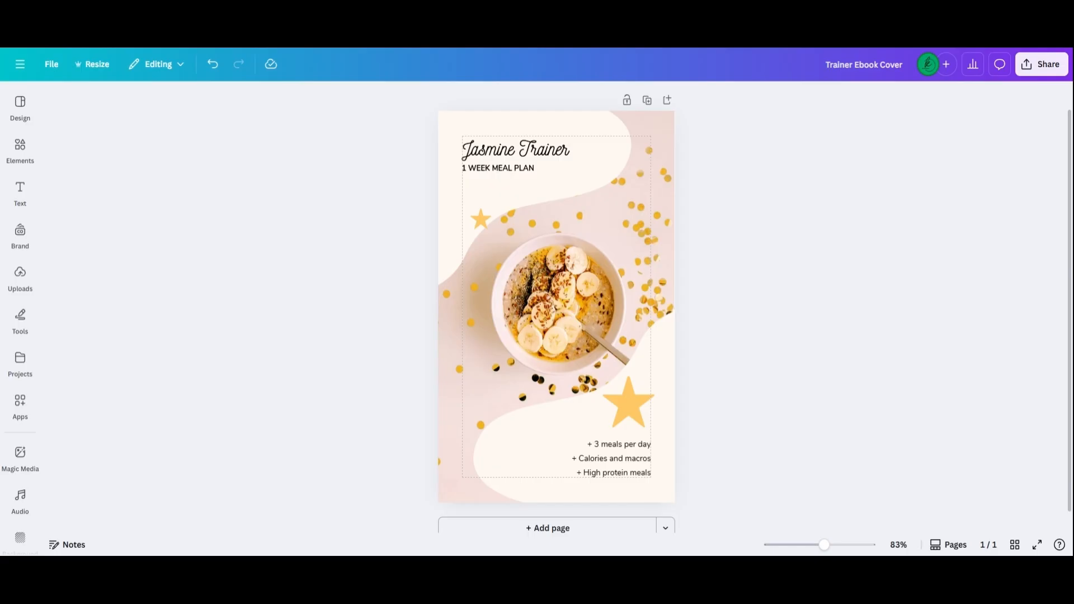
{"action": "double_click", "coordinate": [501, 170]}
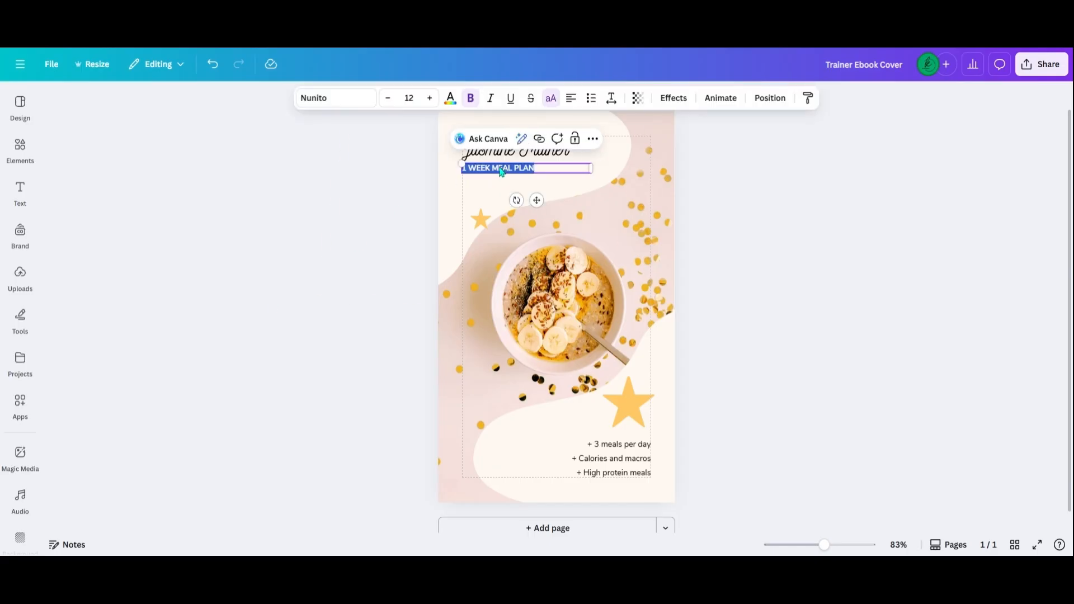
{"action": "type", "text": "MEAL PREP EB"}
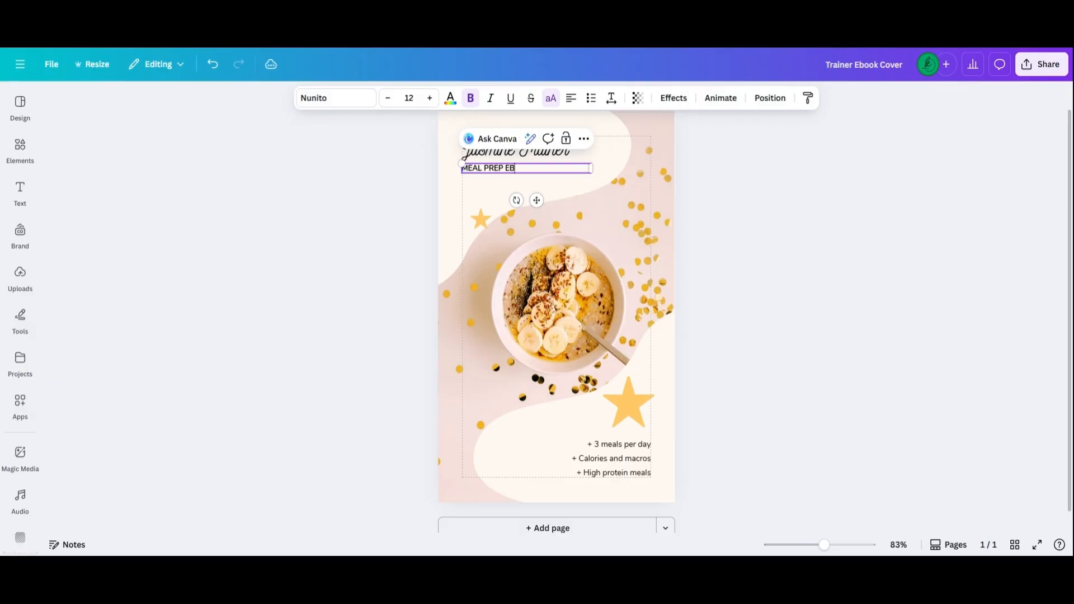
{"action": "type", "text": "OOK"}
{"action": "left_click", "coordinate": [394, 194]}
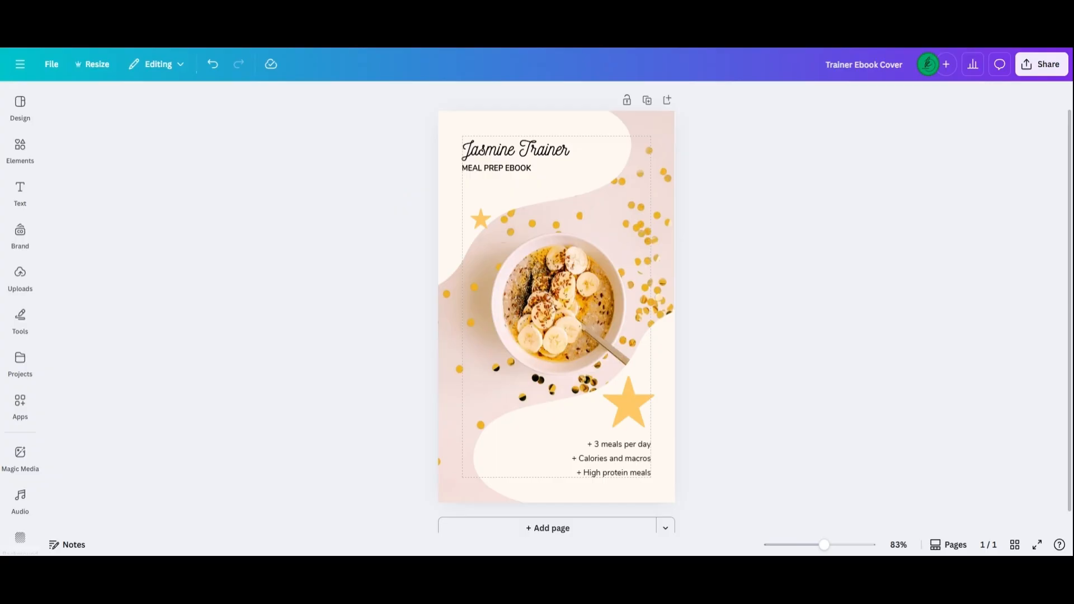
Set the MEAL PREP EBOOK subtitle's font size to 36 and widen its text box almost to the right margin.
{"action": "left_click", "coordinate": [491, 177]}
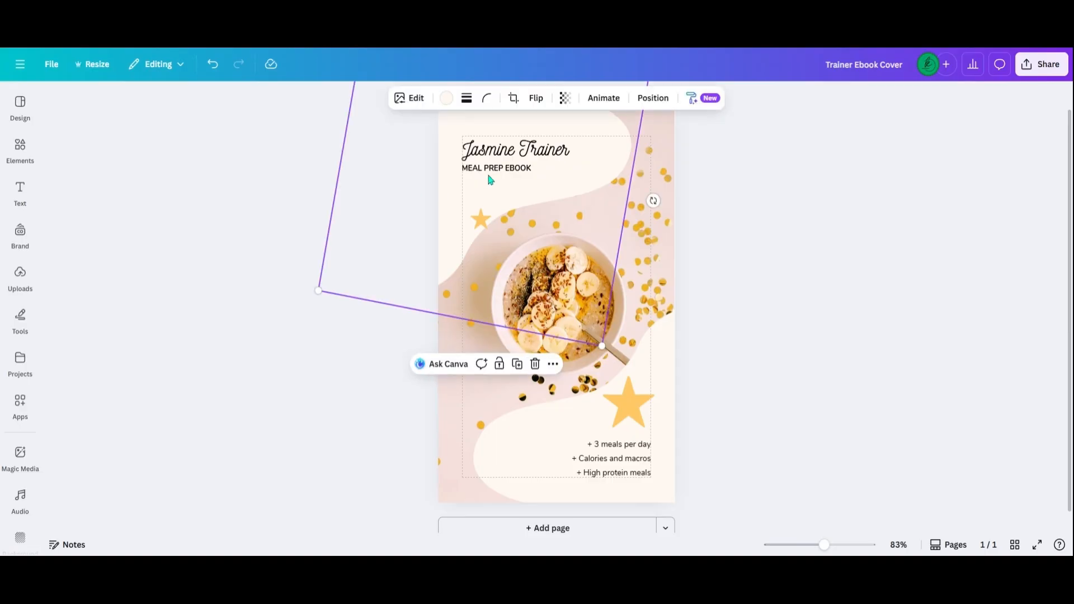
{"action": "left_click", "coordinate": [464, 166]}
{"action": "left_click", "coordinate": [416, 100]}
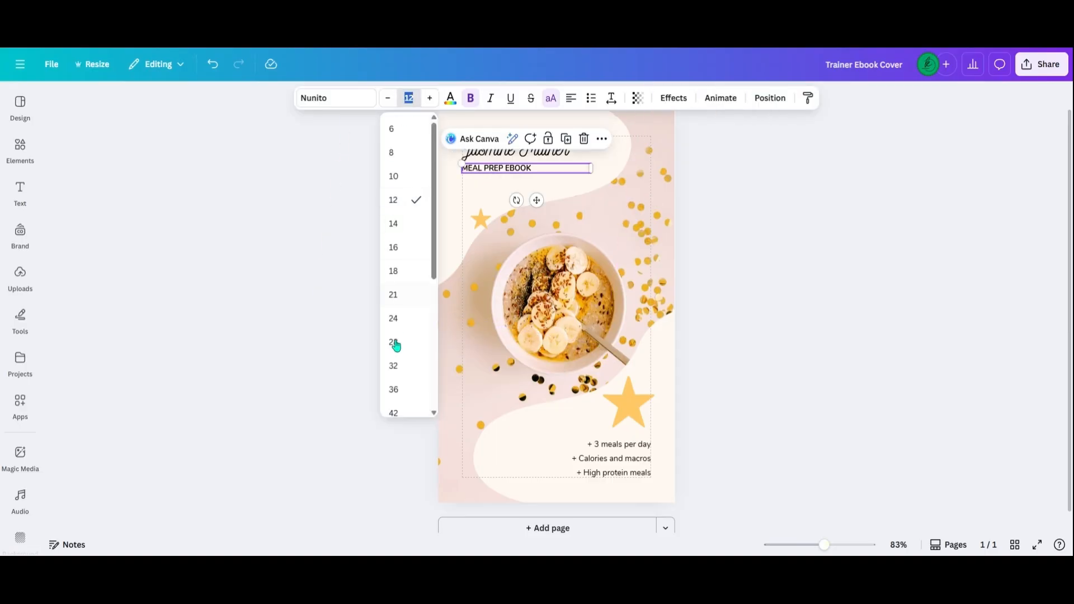
{"action": "left_click", "coordinate": [399, 392]}
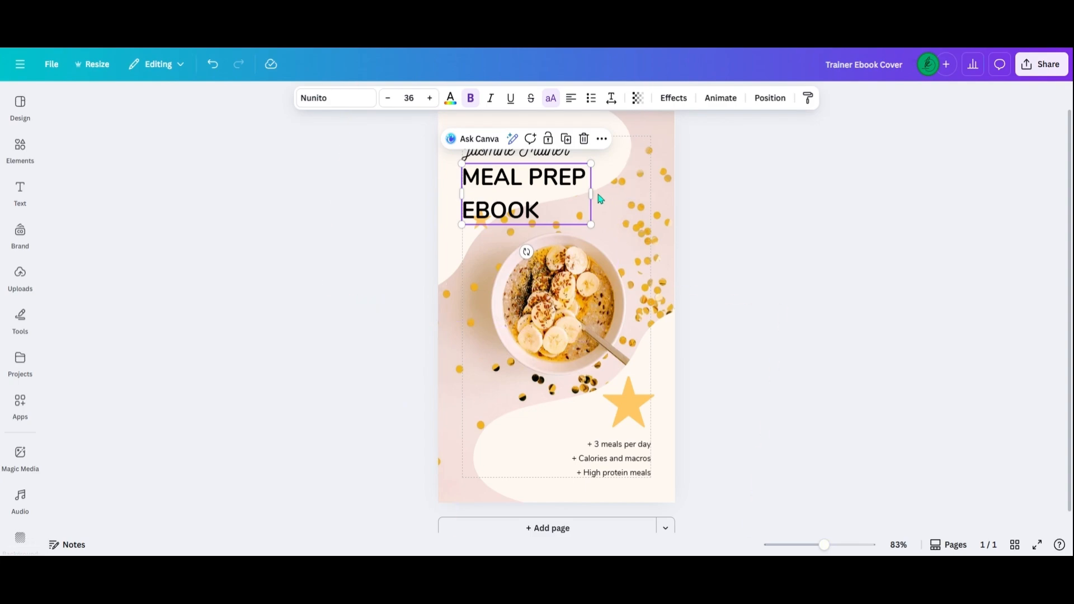
{"action": "left_click_drag", "start_coordinate": [592, 194], "coordinate": [647, 194]}
{"action": "left_click", "coordinate": [400, 199]}
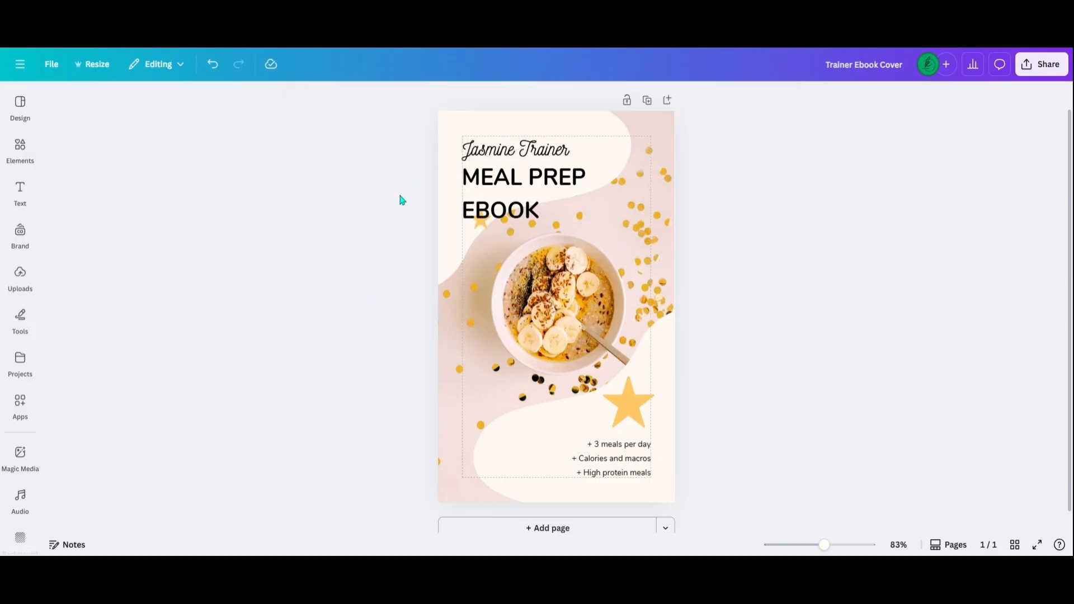
Recolor the MEAL PREP EBOOK subtitle with the coral red from the Guide to Digital Products palette.
{"action": "left_click", "coordinate": [520, 185]}
{"action": "left_click", "coordinate": [450, 98]}
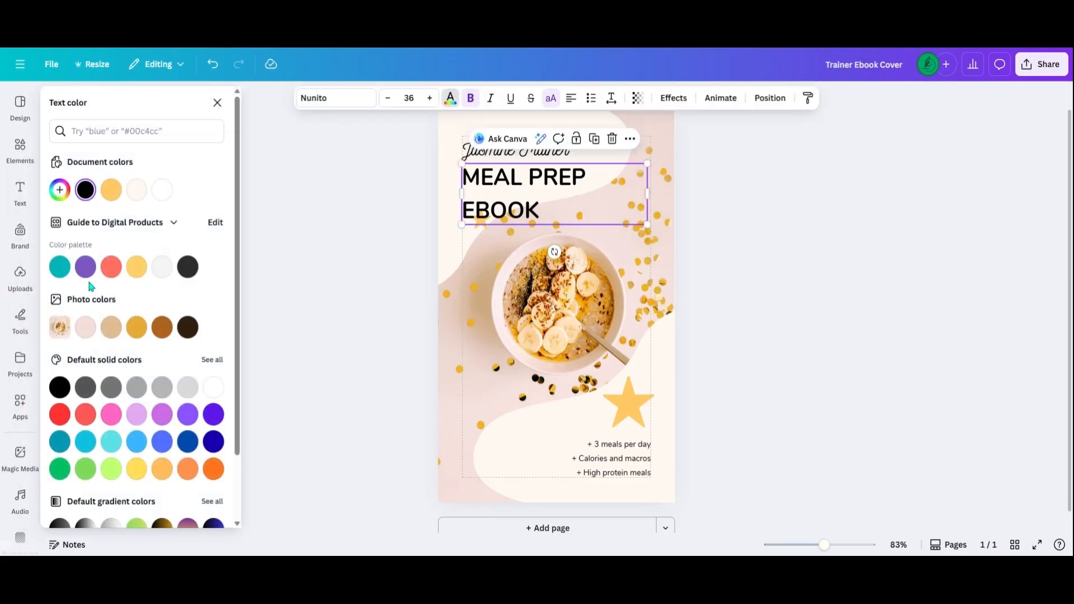
{"action": "left_click", "coordinate": [88, 271]}
{"action": "left_click", "coordinate": [60, 266]}
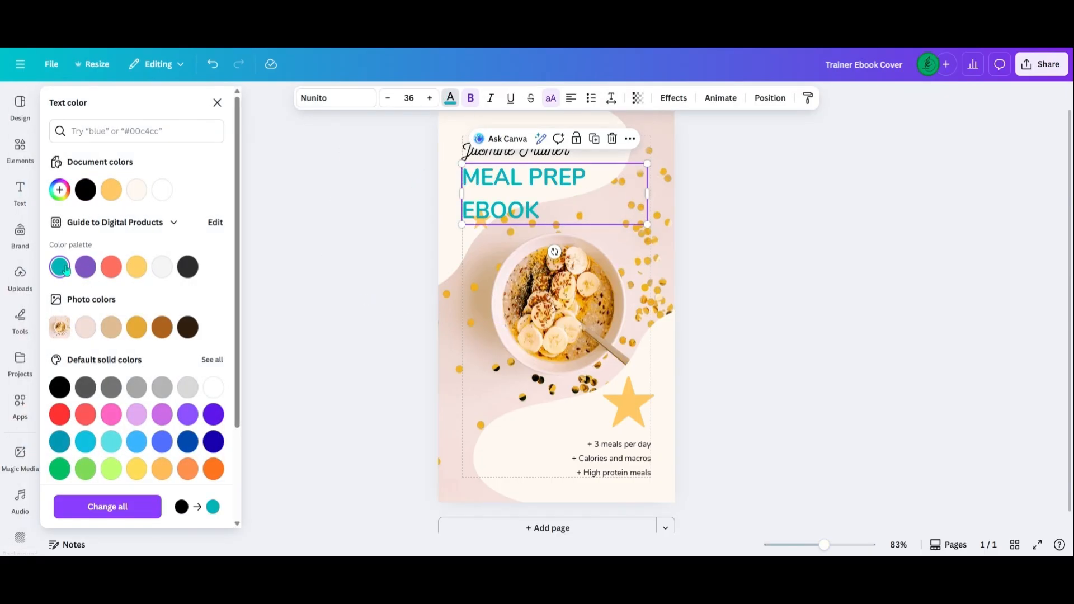
{"action": "left_click", "coordinate": [111, 267]}
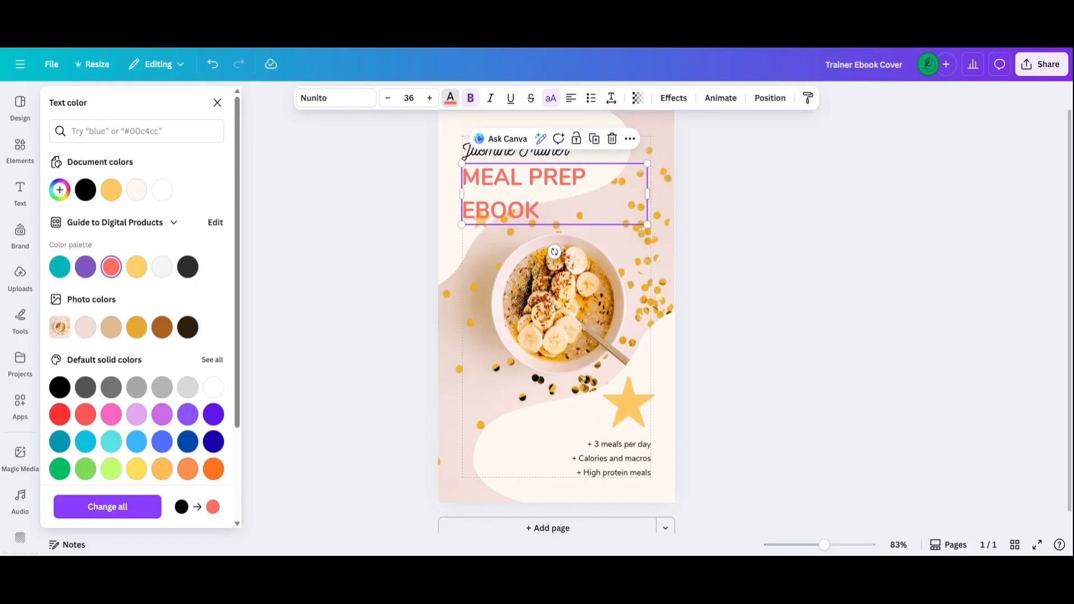
{"action": "left_click", "coordinate": [333, 307]}
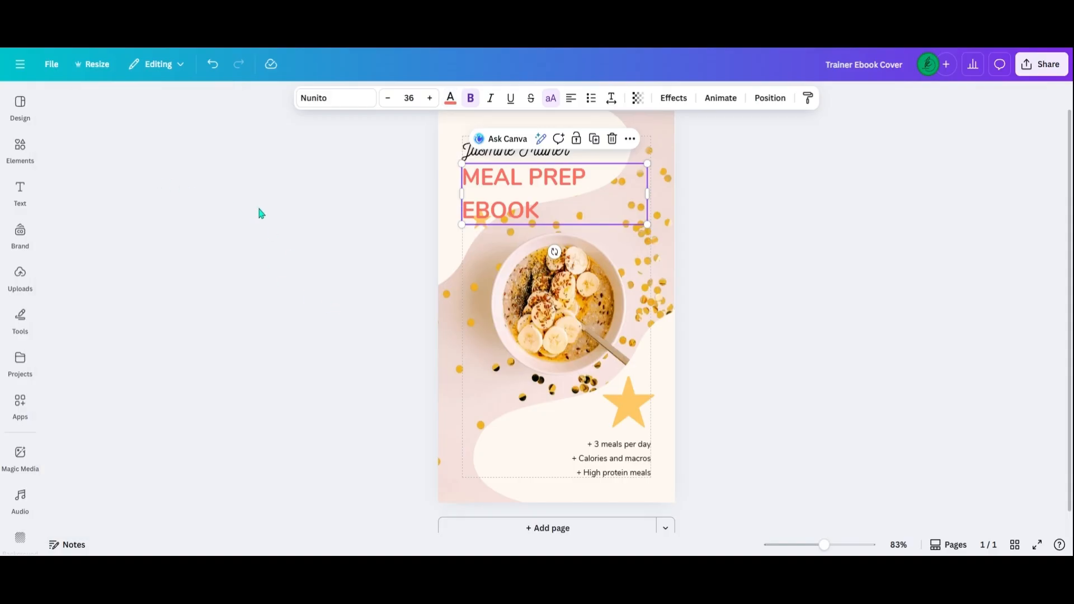
Search the elements for "orange circle", show all graphics and add the first solid orange circle to the cover.
{"action": "left_click", "coordinate": [21, 149]}
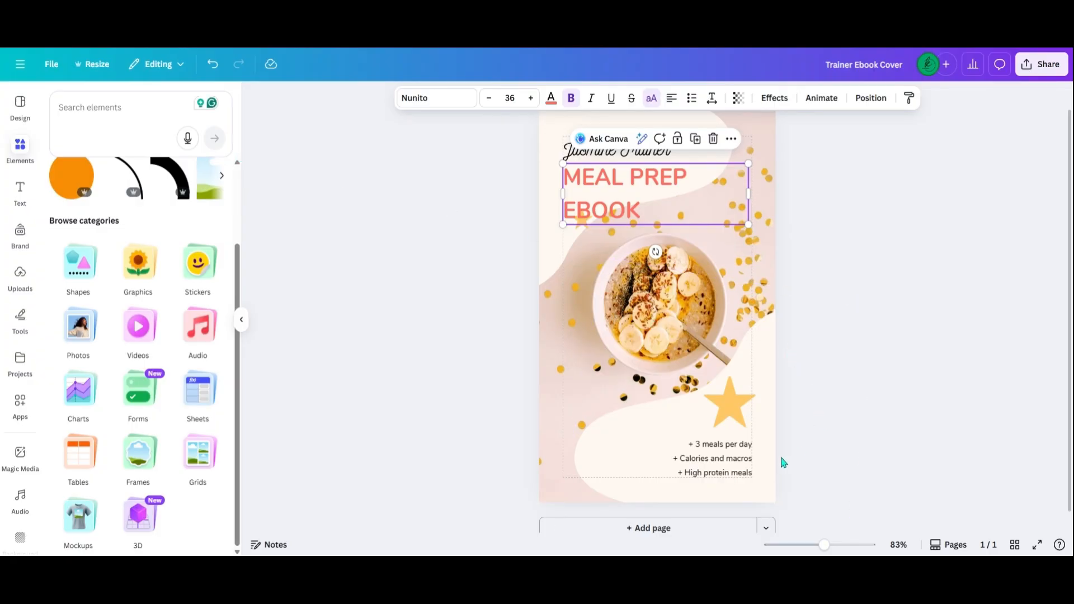
{"action": "left_click", "coordinate": [735, 410]}
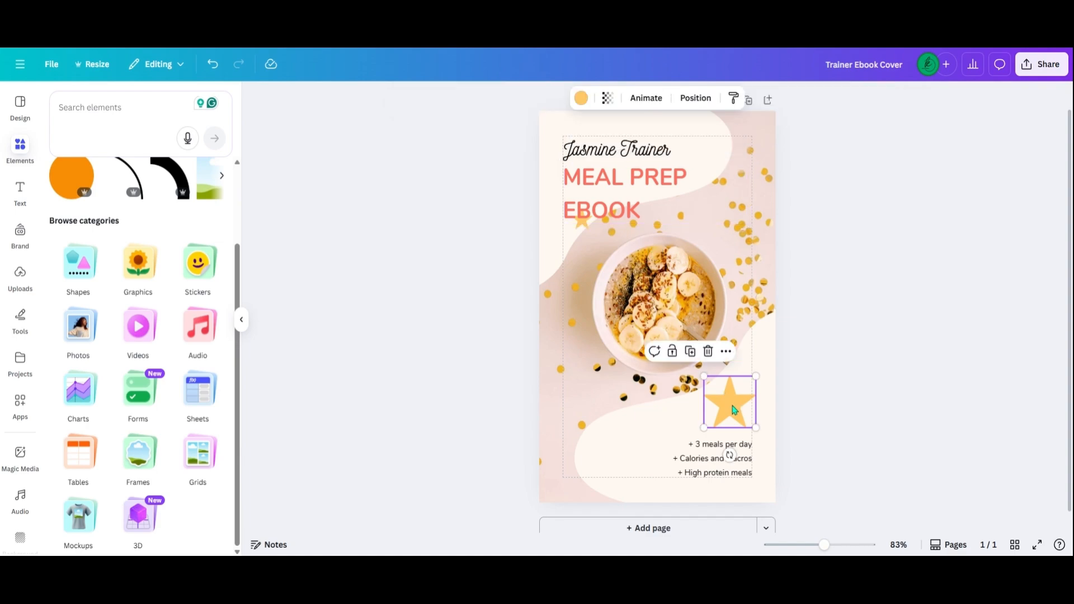
{"action": "left_click", "coordinate": [127, 102]}
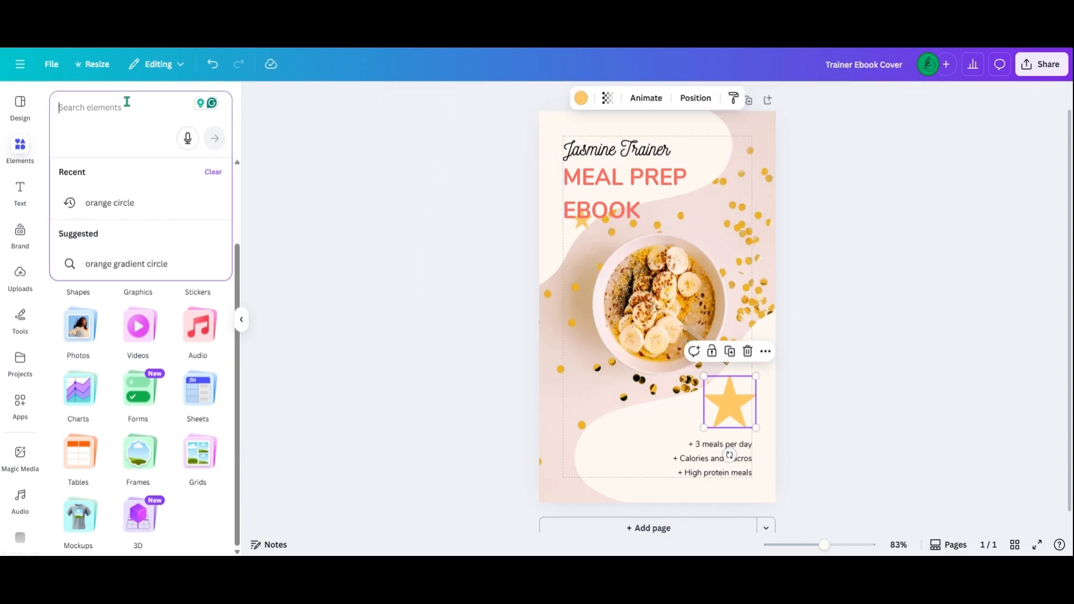
{"action": "type", "text": "orang"}
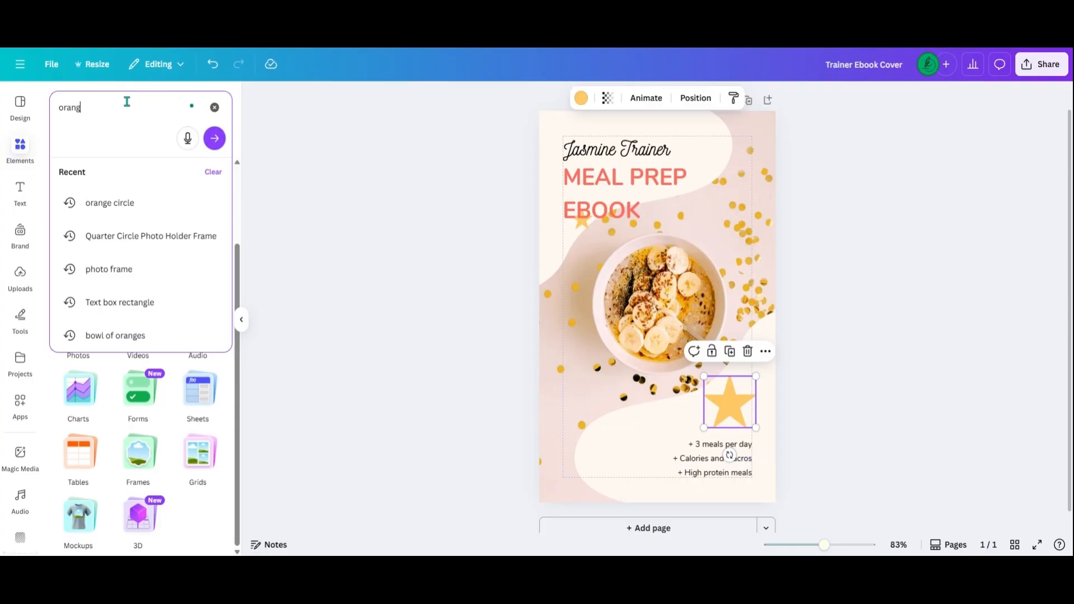
{"action": "type", "text": "e circle"}
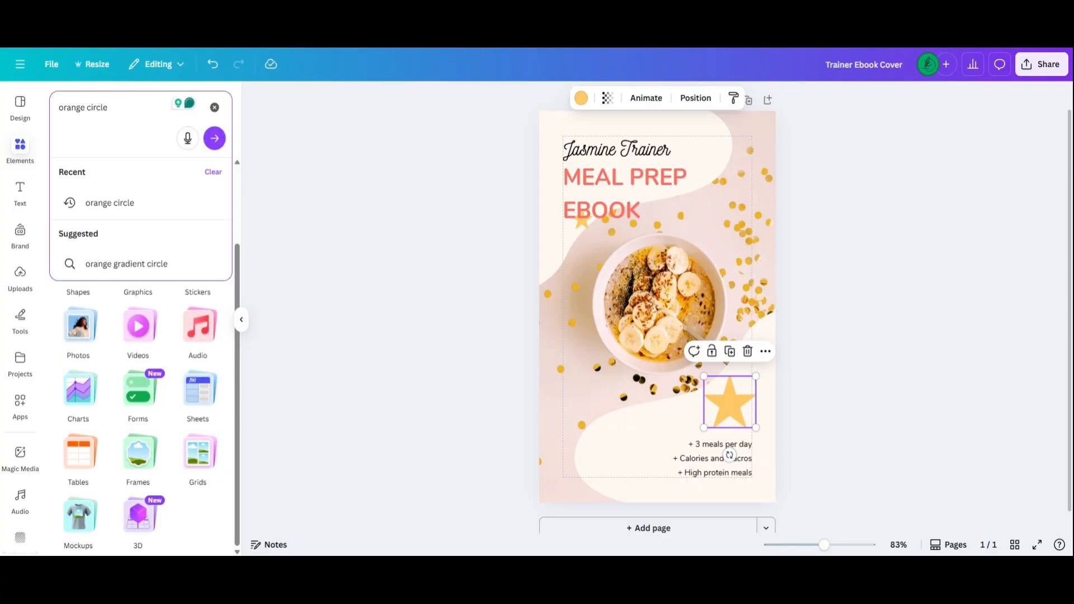
{"action": "key", "text": "Return"}
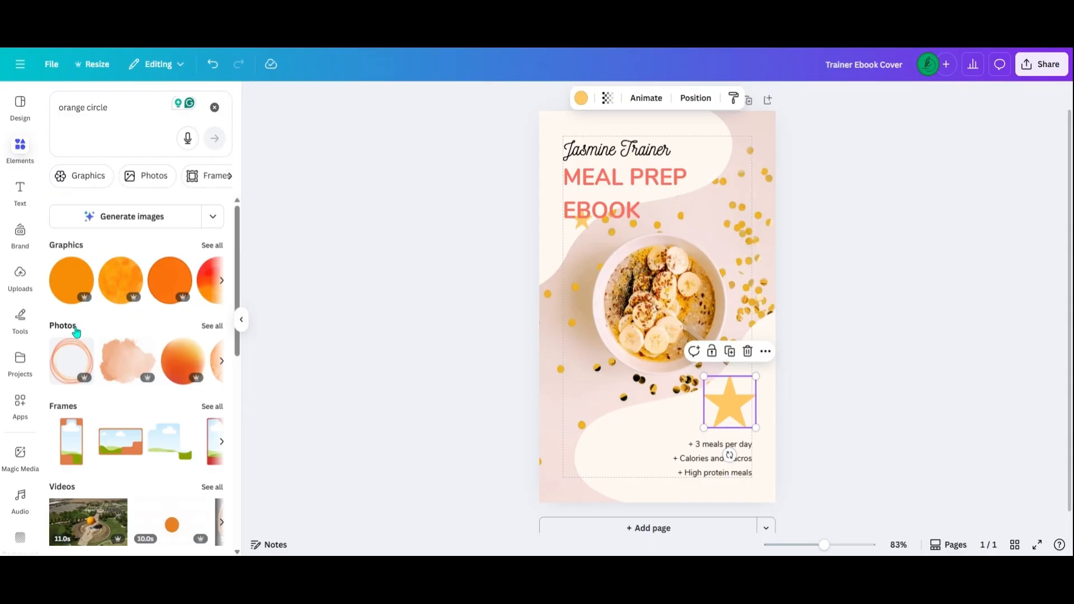
{"action": "left_click", "coordinate": [205, 247]}
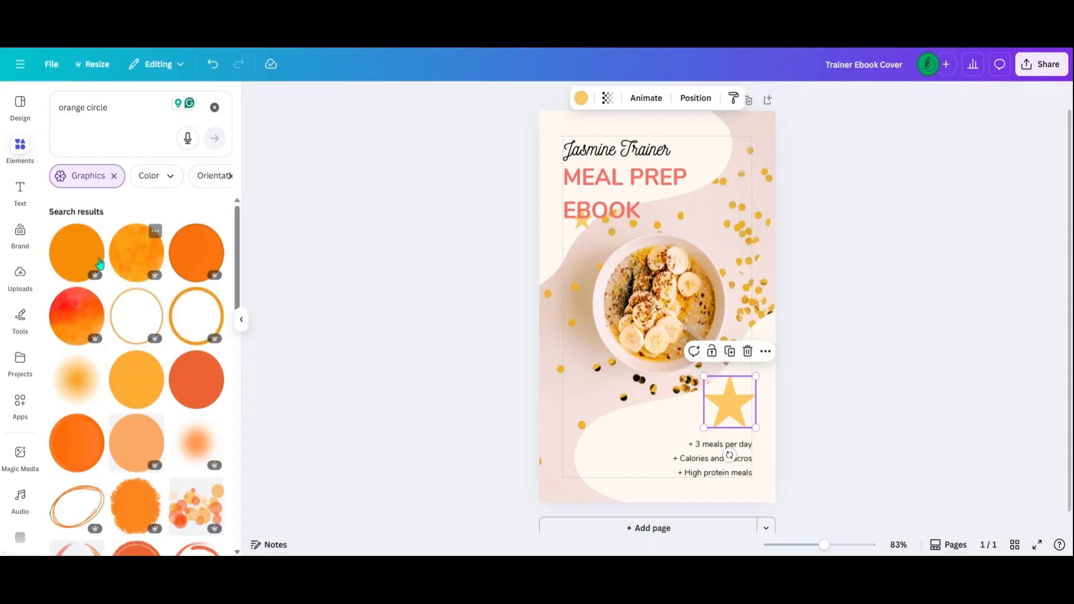
{"action": "left_click", "coordinate": [76, 281]}
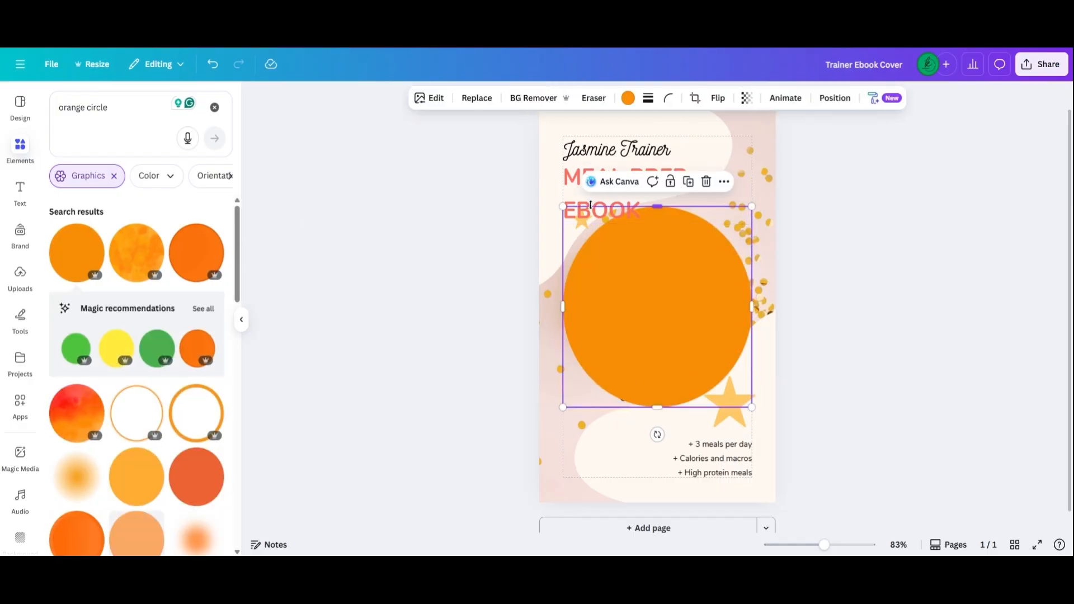
Replace the large star with the orange circle, shrunk to fit just above the meal list against the right margin.
{"action": "left_click_drag", "start_coordinate": [562, 210], "coordinate": [699, 312]}
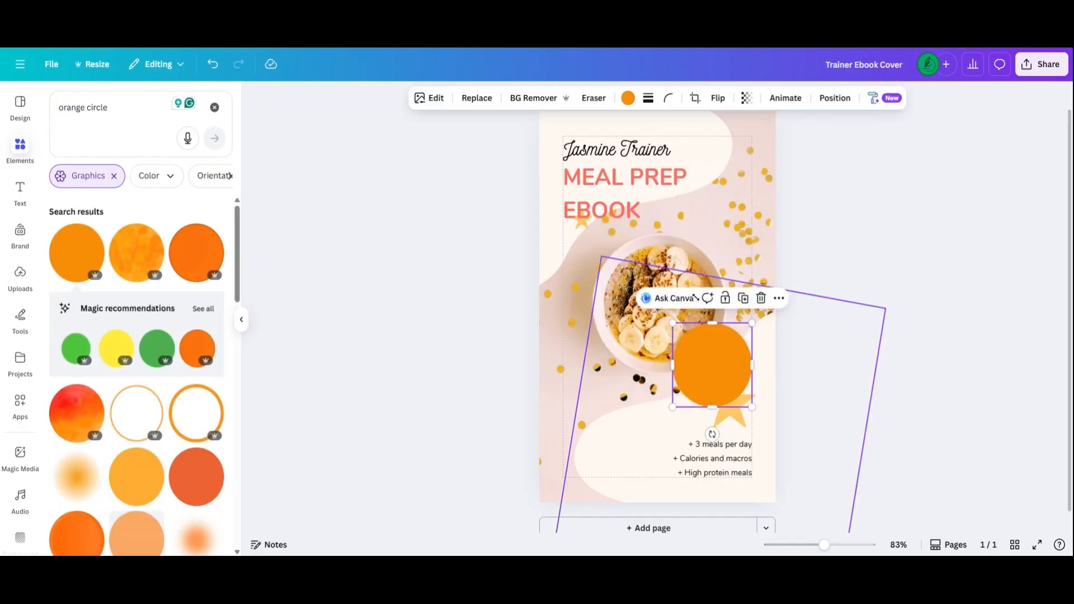
{"action": "left_click", "coordinate": [739, 420]}
{"action": "key", "text": "Delete"}
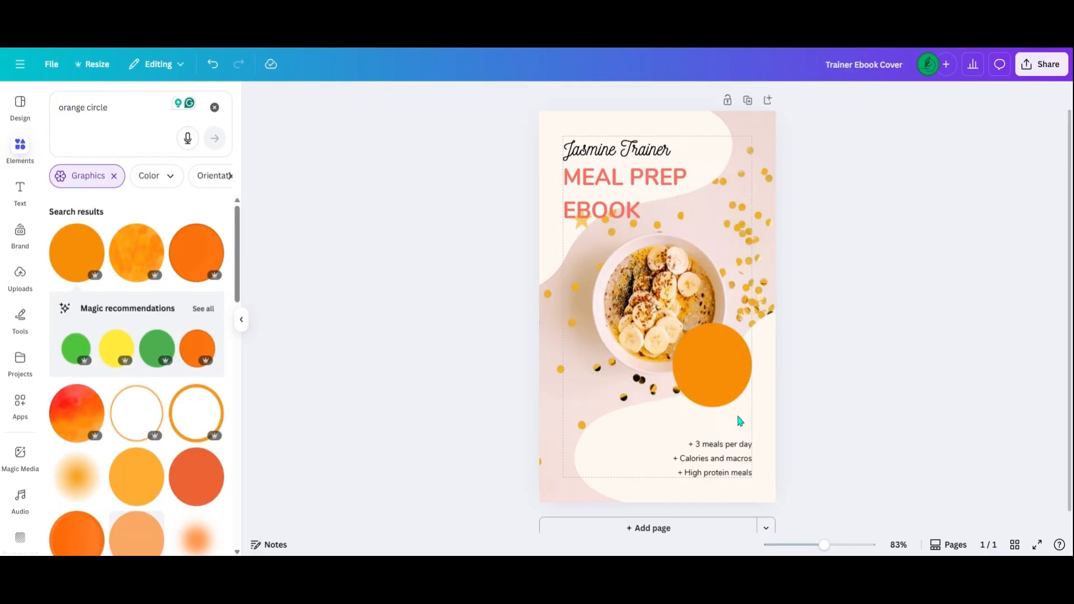
{"action": "left_click_drag", "start_coordinate": [731, 373], "coordinate": [749, 395]}
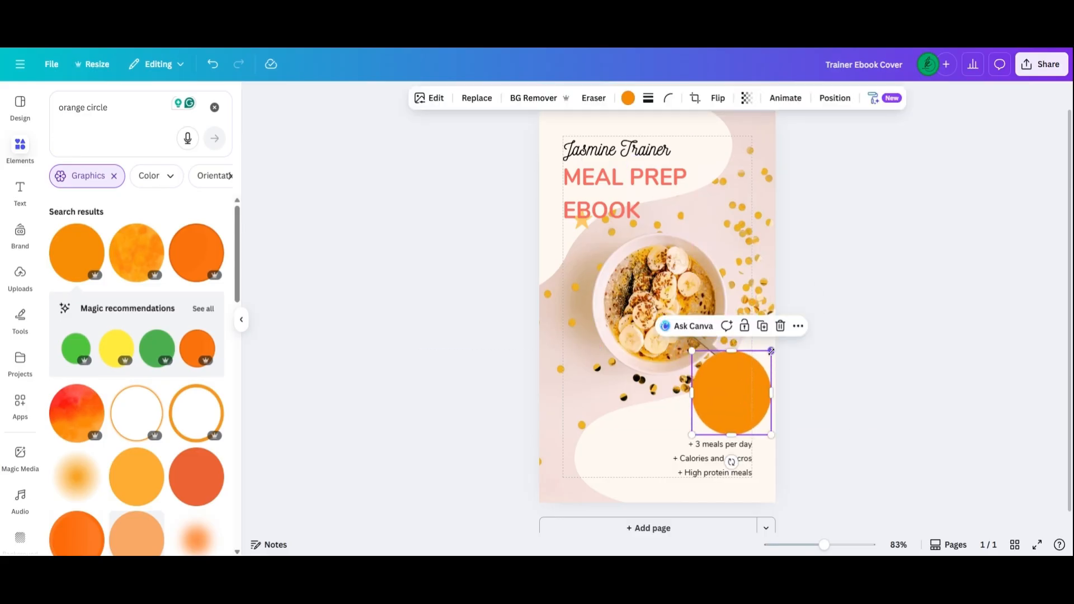
{"action": "left_click_drag", "start_coordinate": [771, 351], "coordinate": [752, 371]}
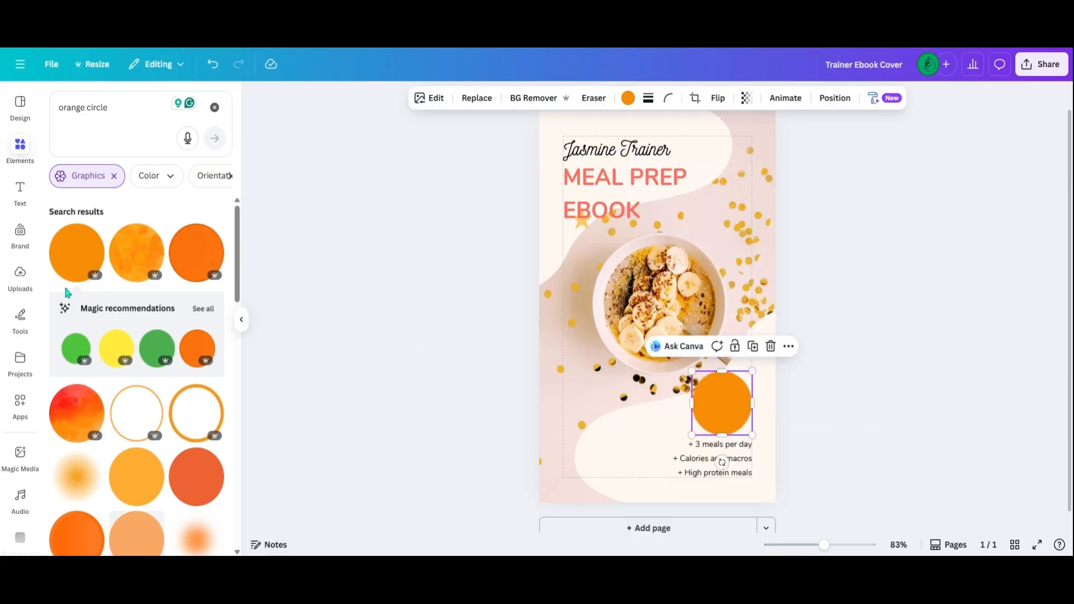
Add the second round blue S logo from the uploaded Co Logos folder, shrunk to fit the cover's upper-right corner.
{"action": "left_click", "coordinate": [20, 274]}
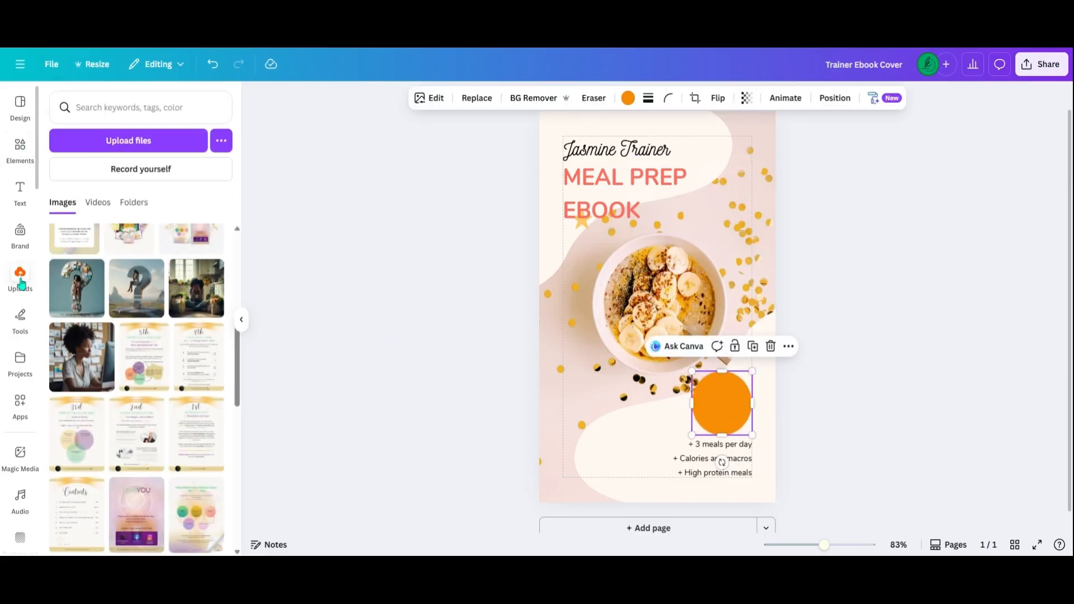
{"action": "left_click", "coordinate": [130, 203]}
{"action": "left_click", "coordinate": [101, 292]}
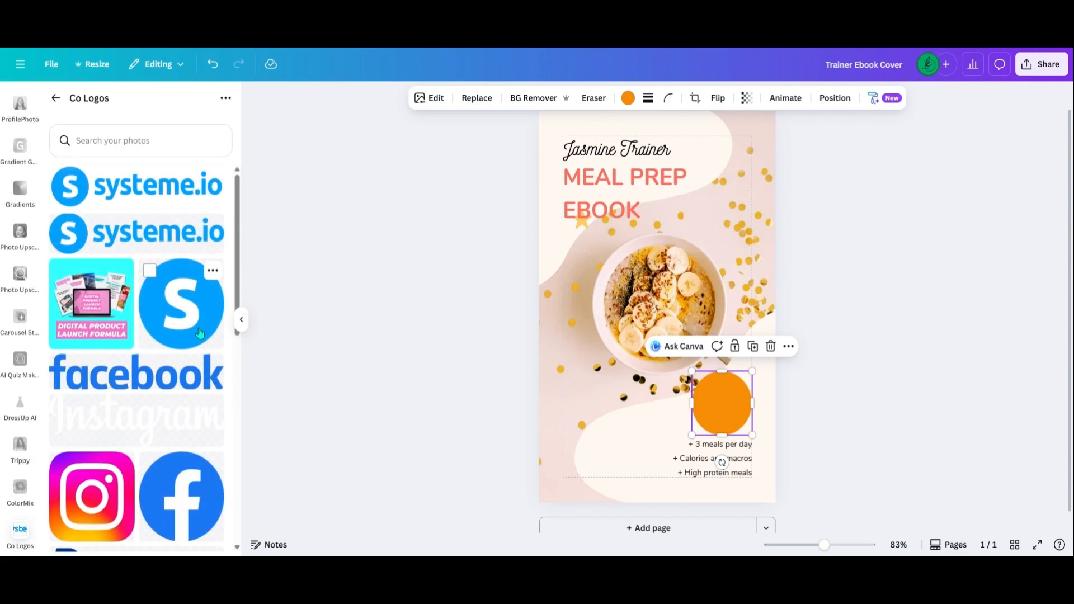
{"action": "left_click_drag", "start_coordinate": [238, 293], "coordinate": [229, 425]}
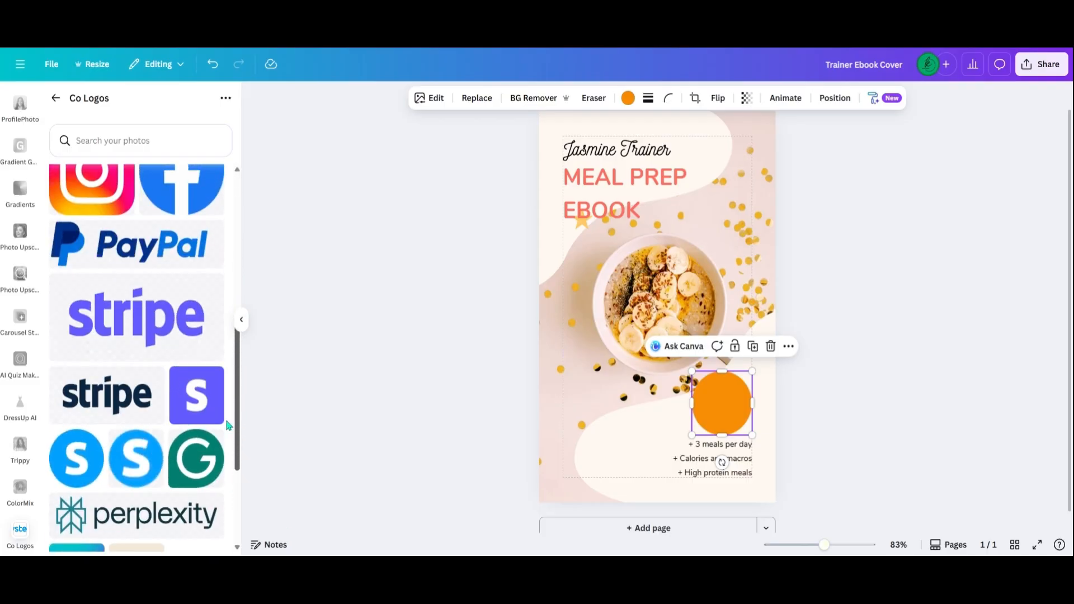
{"action": "left_click", "coordinate": [134, 457]}
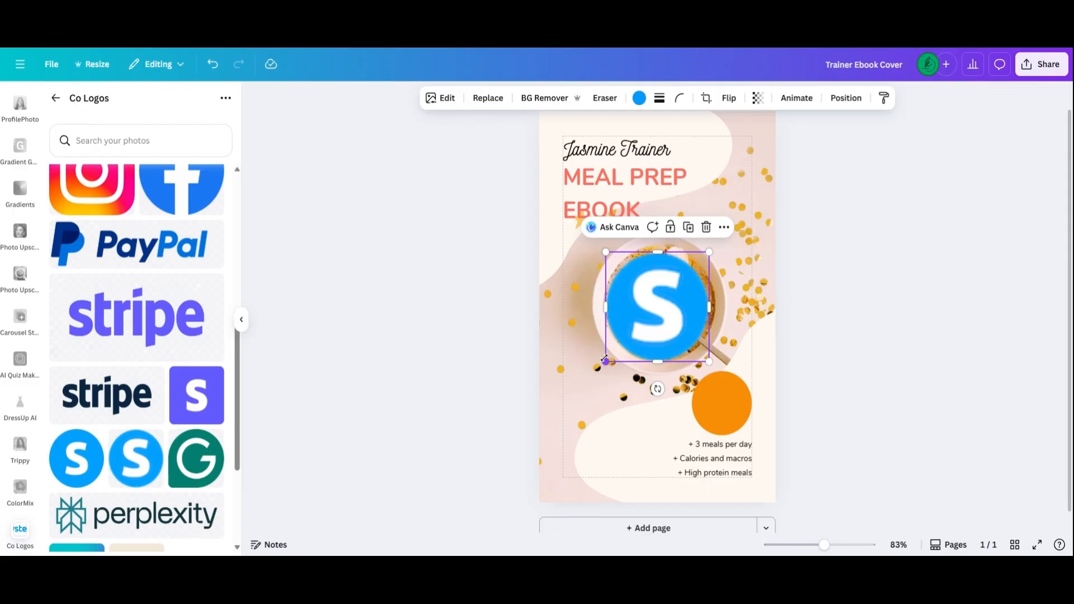
{"action": "left_click_drag", "start_coordinate": [606, 361], "coordinate": [746, 144]}
{"action": "left_click", "coordinate": [906, 183]}
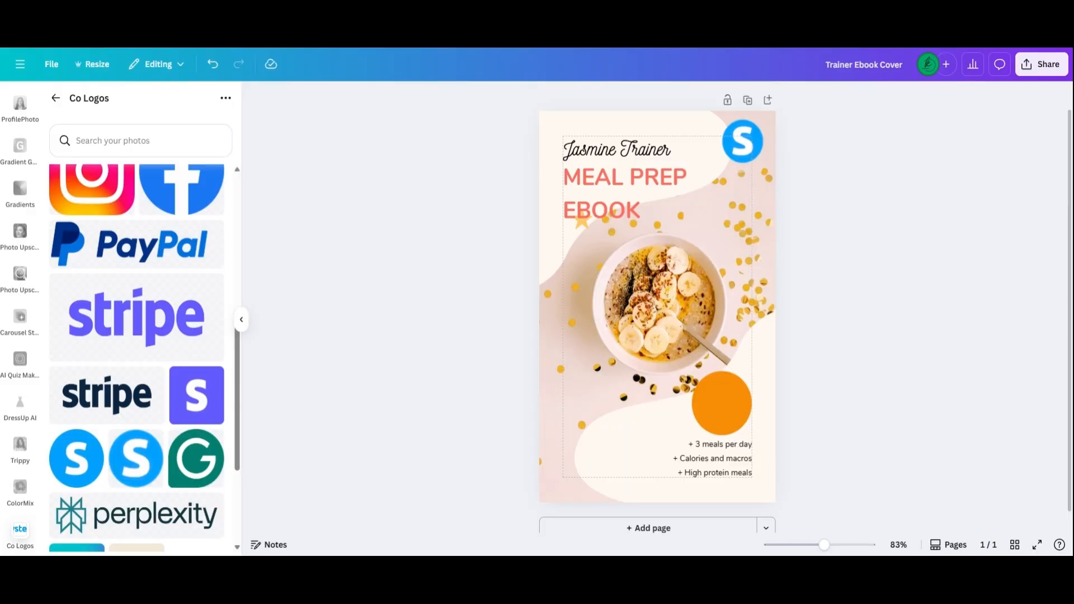
Replace the cover's background photo with the solid purple from the Guide to Digital Products palette.
{"action": "left_click", "coordinate": [752, 214]}
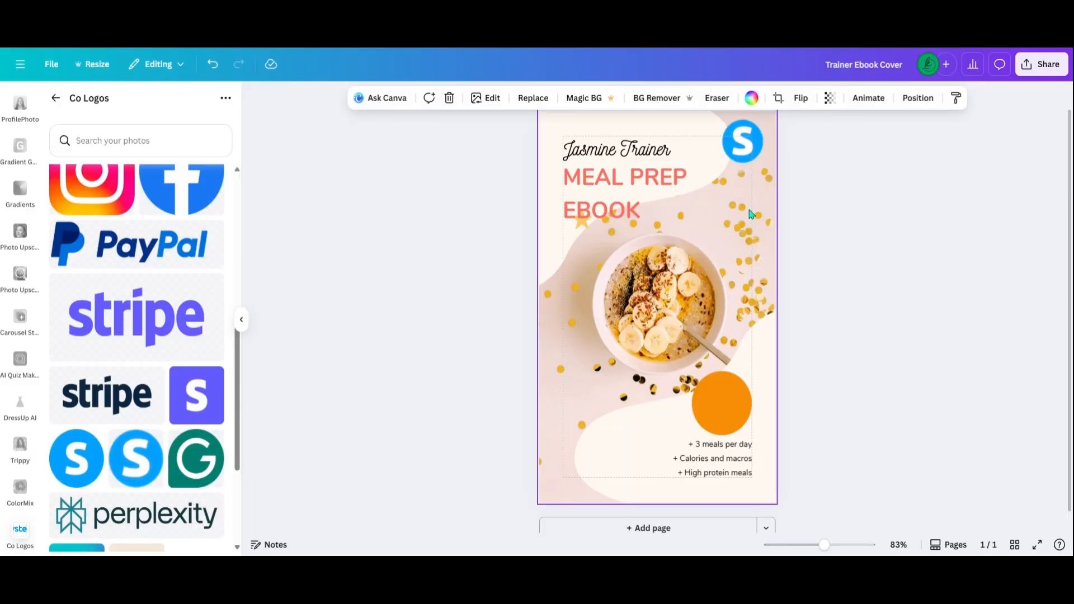
{"action": "left_click", "coordinate": [751, 100]}
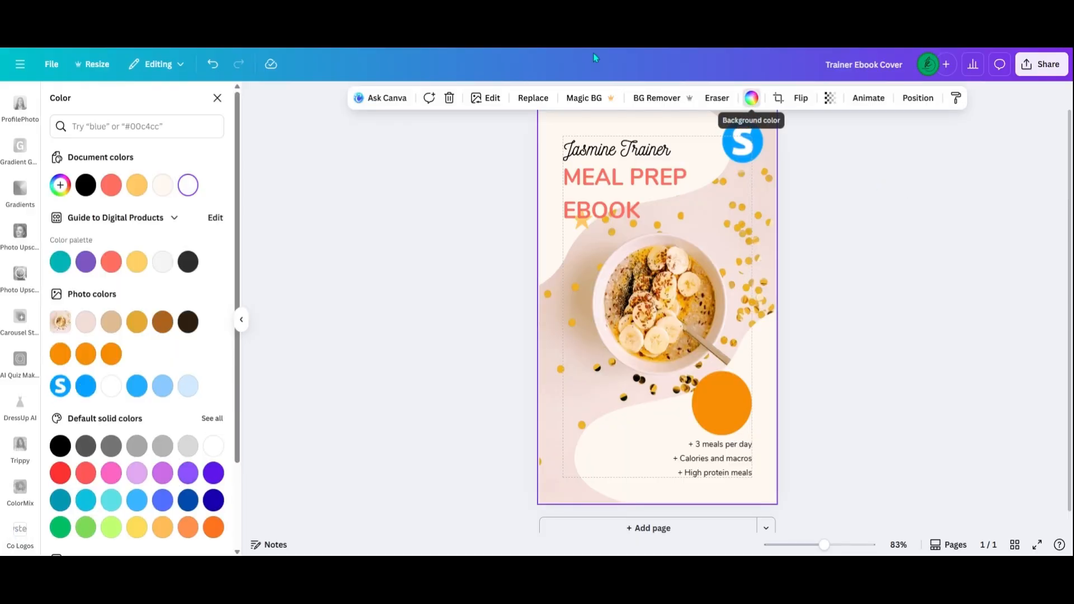
{"action": "left_click", "coordinate": [86, 273]}
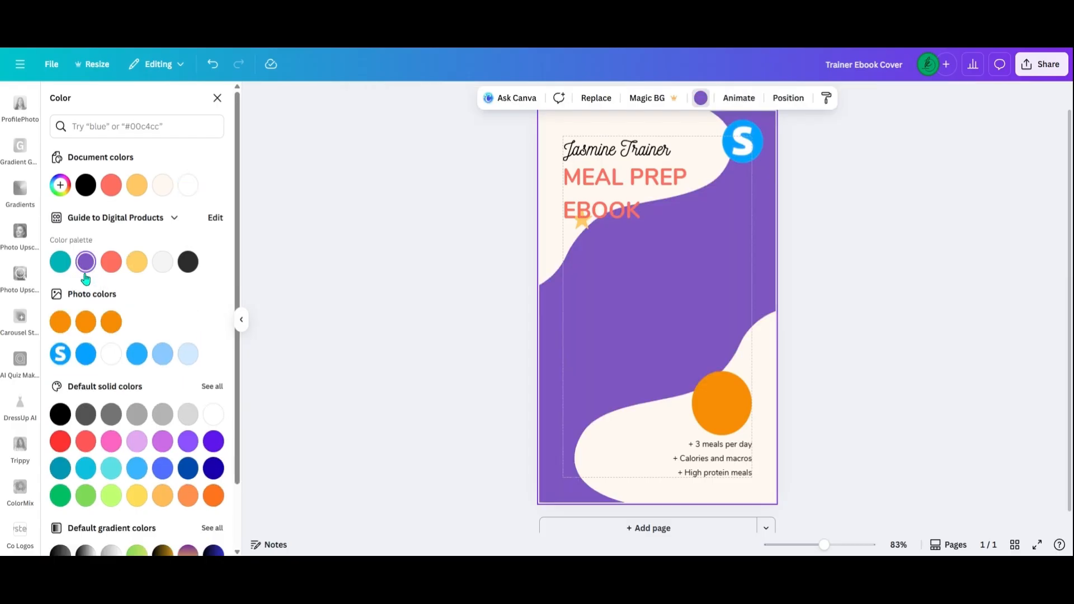